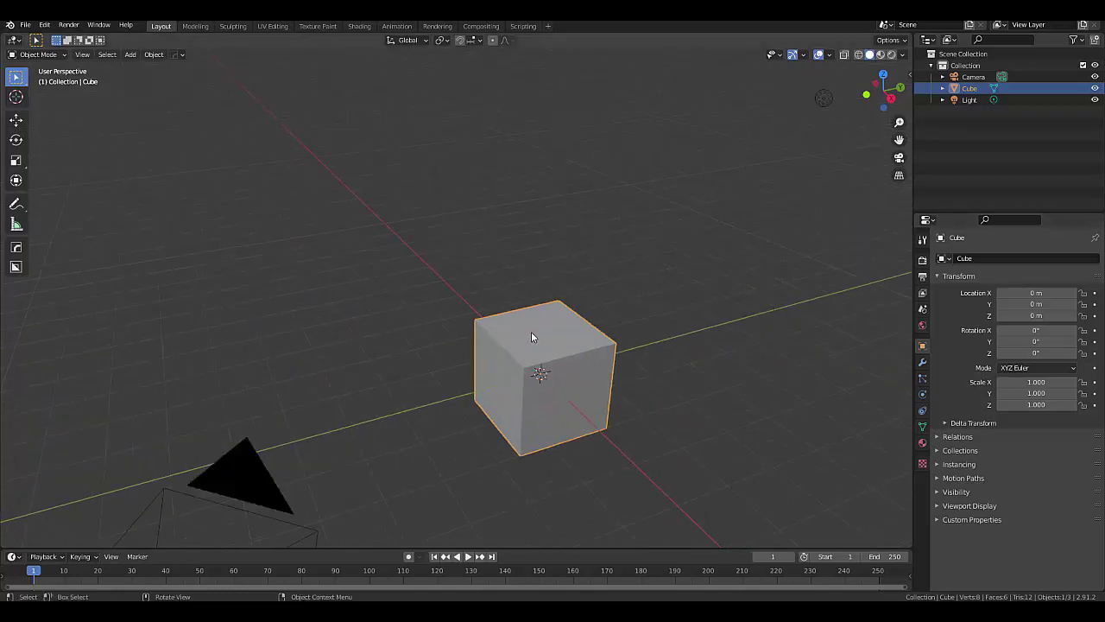
- Switch the default cube into Edit Mode from the Ctrl+Tab mode menu
key("ctrl+Tab")
left_click(614, 329)
middle_click_drag(610, 328, 811, 297)
- Enable Screencast Keys in the sidebar to show keystrokes on screen, then hide the sidebar
key("n")
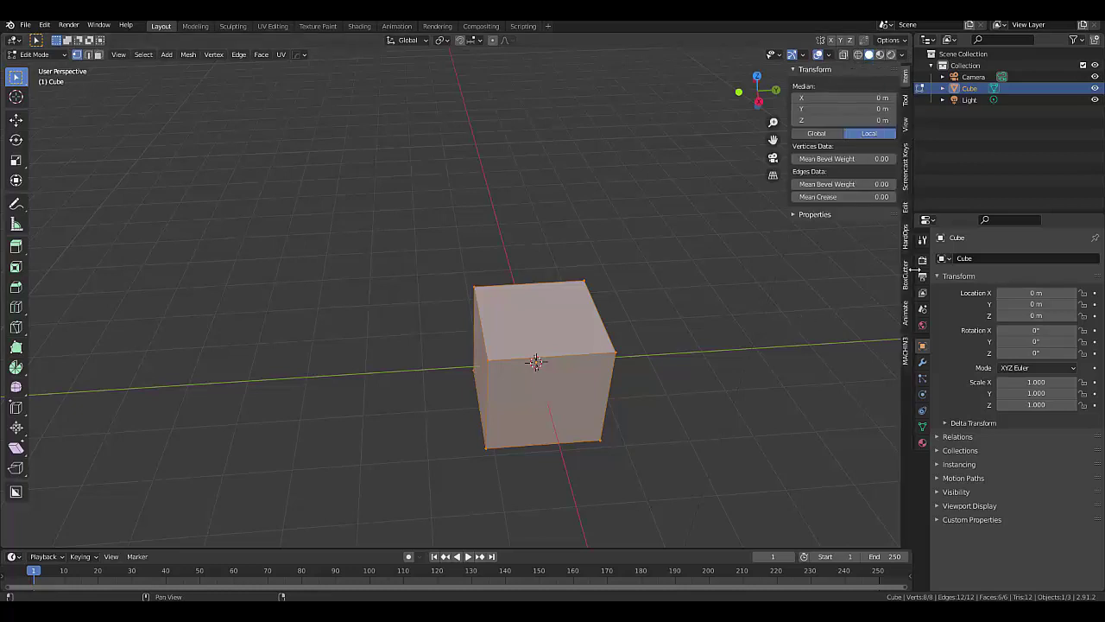
left_click(907, 246)
left_click(905, 191)
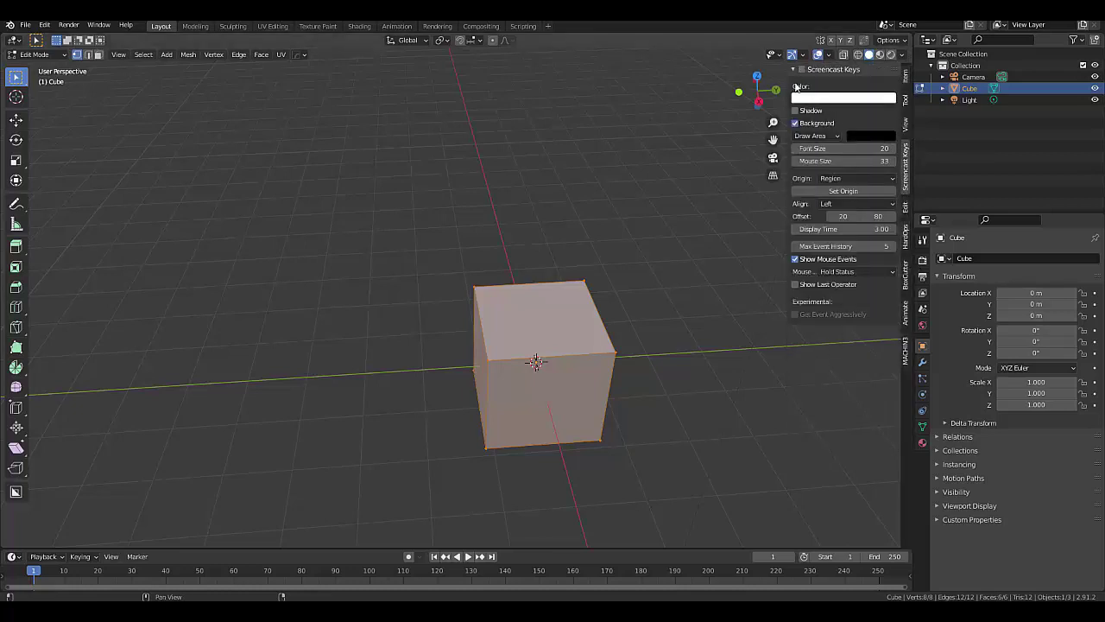
left_click(802, 69)
left_click(904, 78)
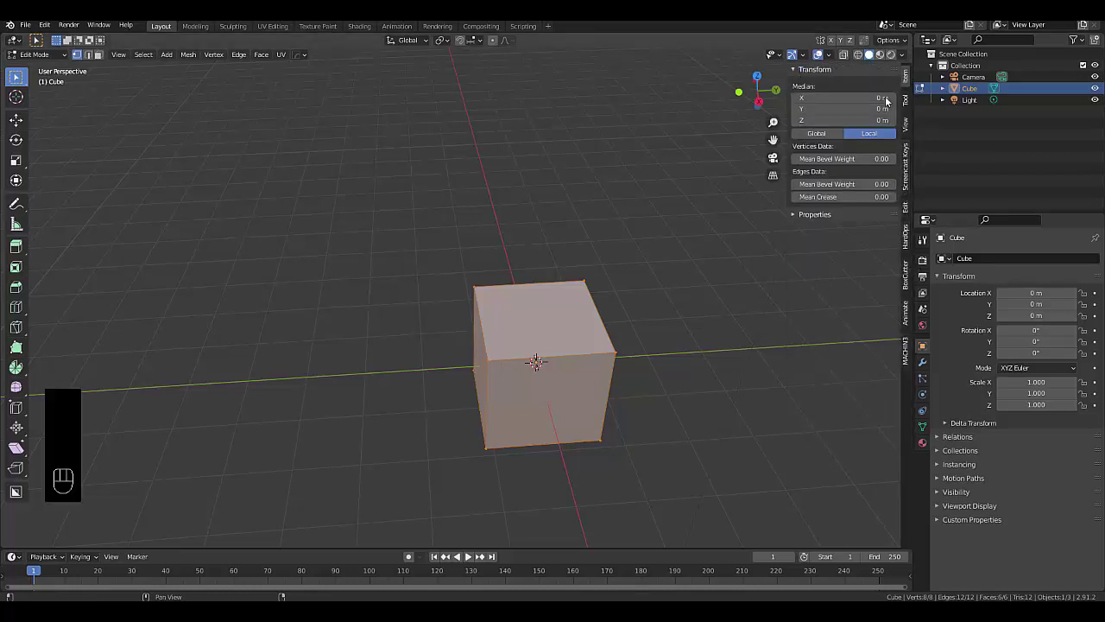
key("n")
scroll(558, 360, "up", 2)
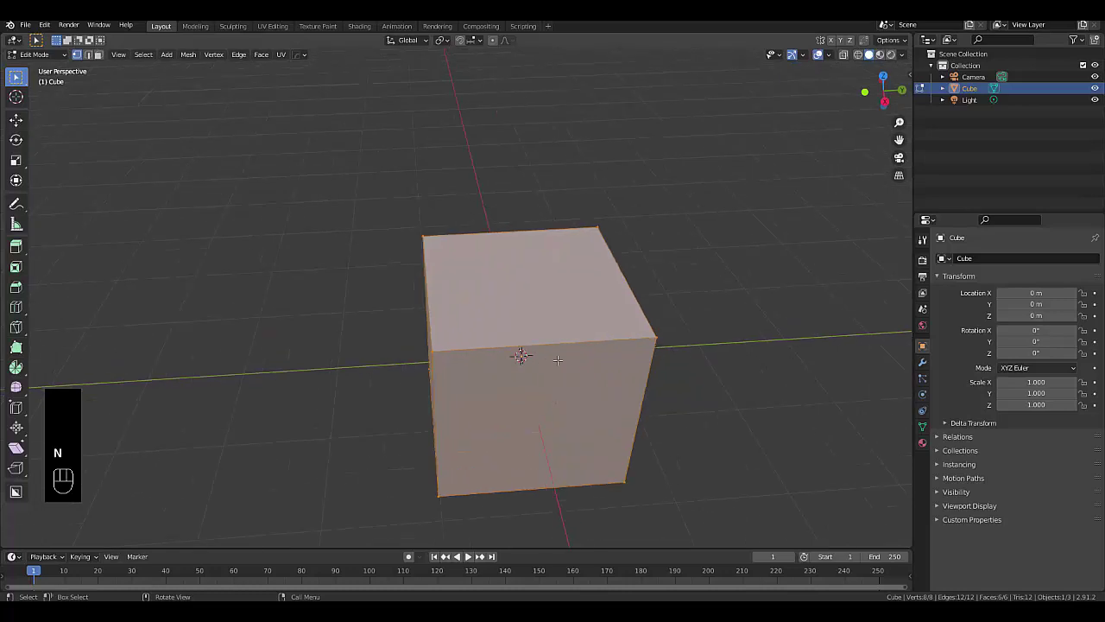
- Add one loop cut, then three parallel loop cuts across the cube
key("ctrl+r")
left_click(526, 247)
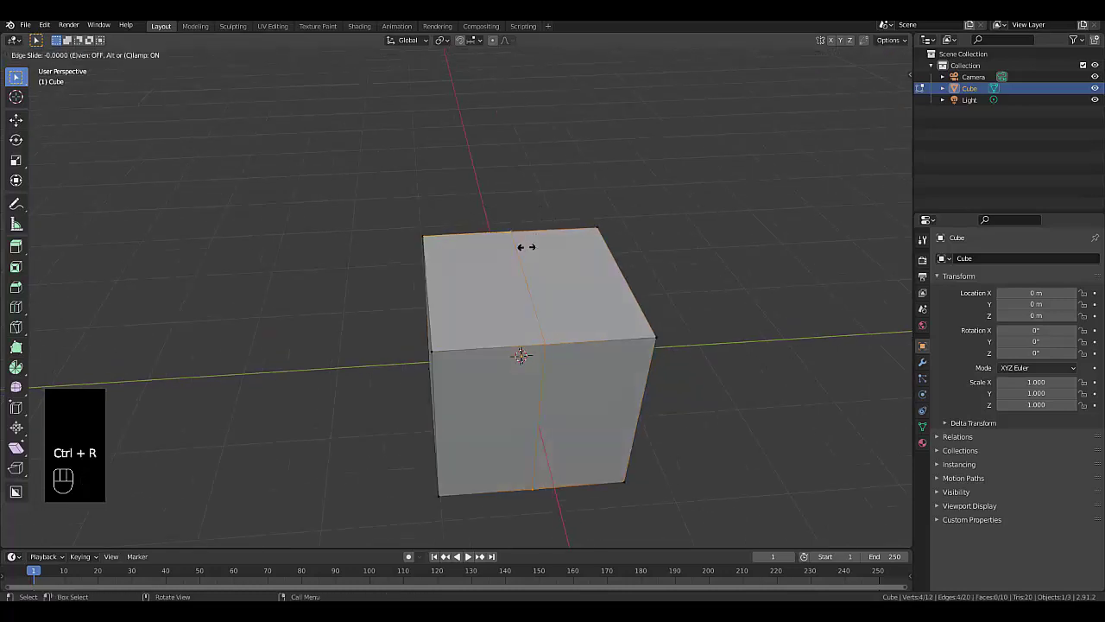
left_click(572, 250)
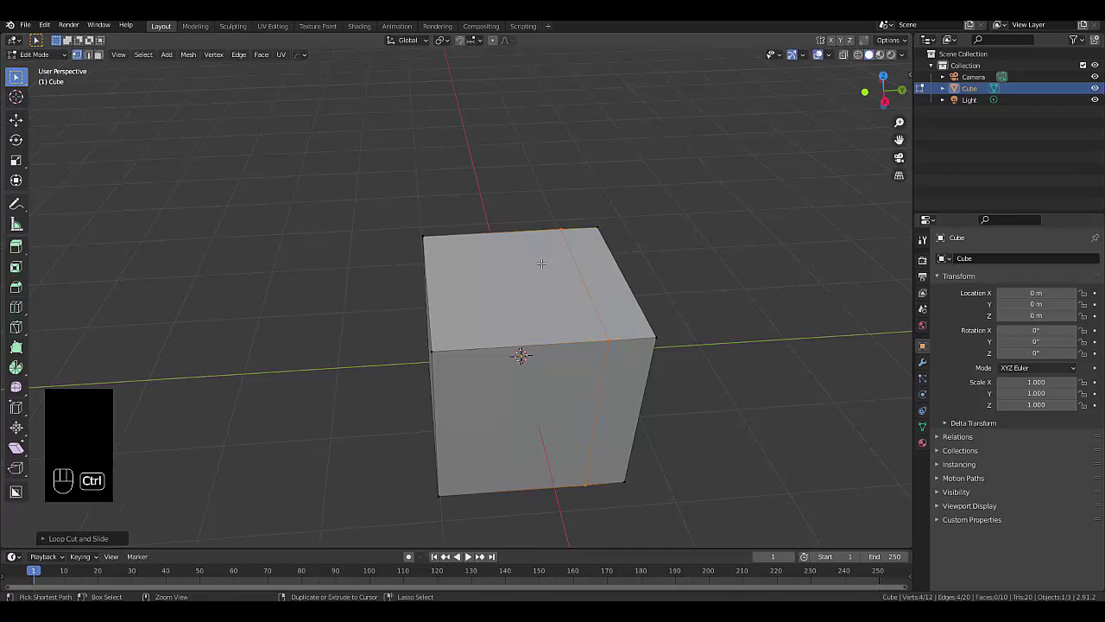
key("ctrl+r")
scroll(599, 259, "up", 2)
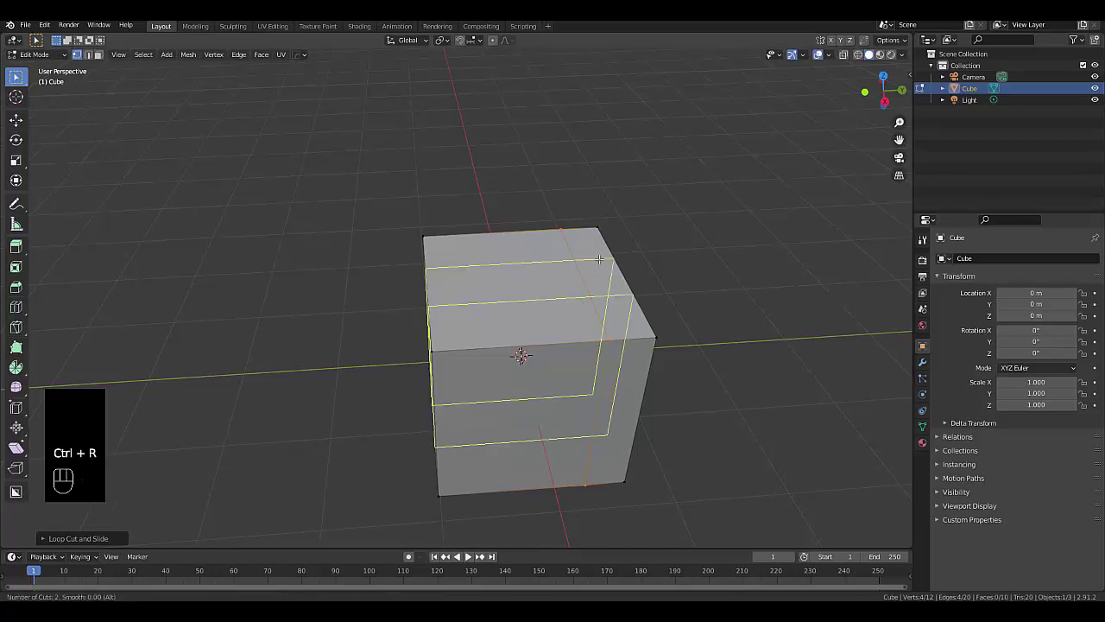
left_click(600, 259)
left_click(599, 259)
- Select three vertices in a straight line across the cube's top face
middle_click_drag(599, 259, 580, 296)
scroll(579, 296, "up", 2)
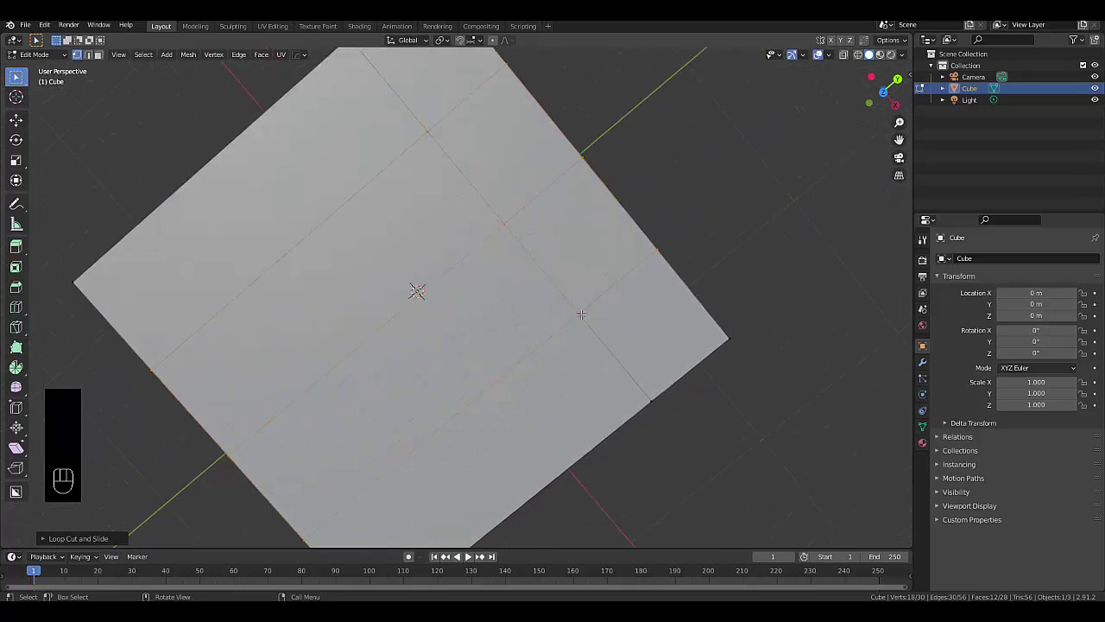
left_click(578, 314)
left_click(506, 226, "shift")
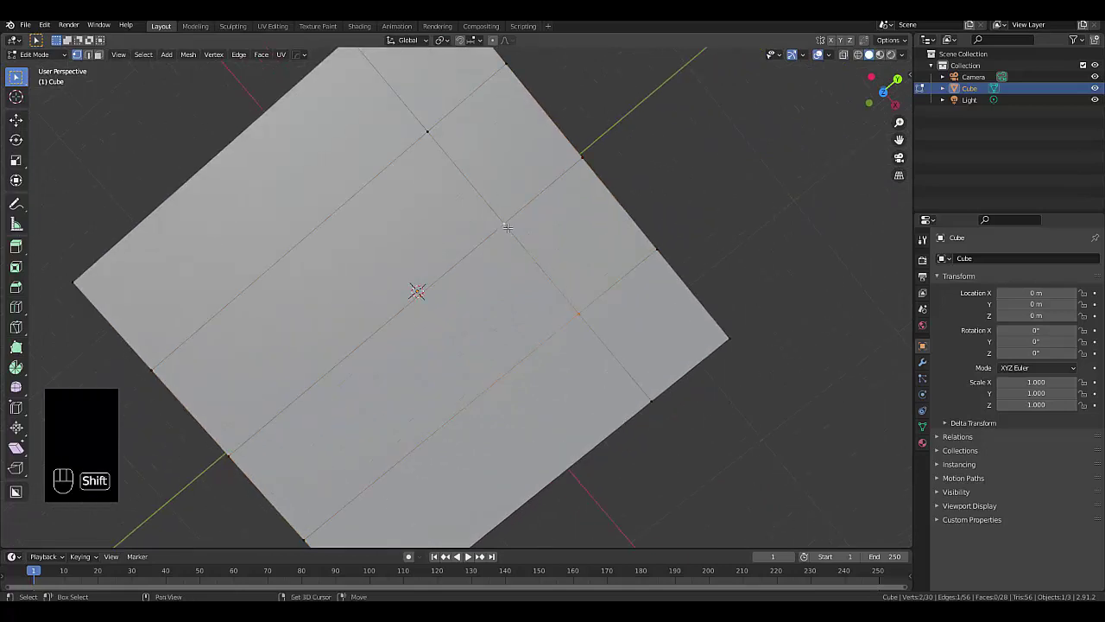
left_click(428, 132, "shift")
middle_click_drag(428, 132, 461, 244)
scroll(461, 244, "up", 3)
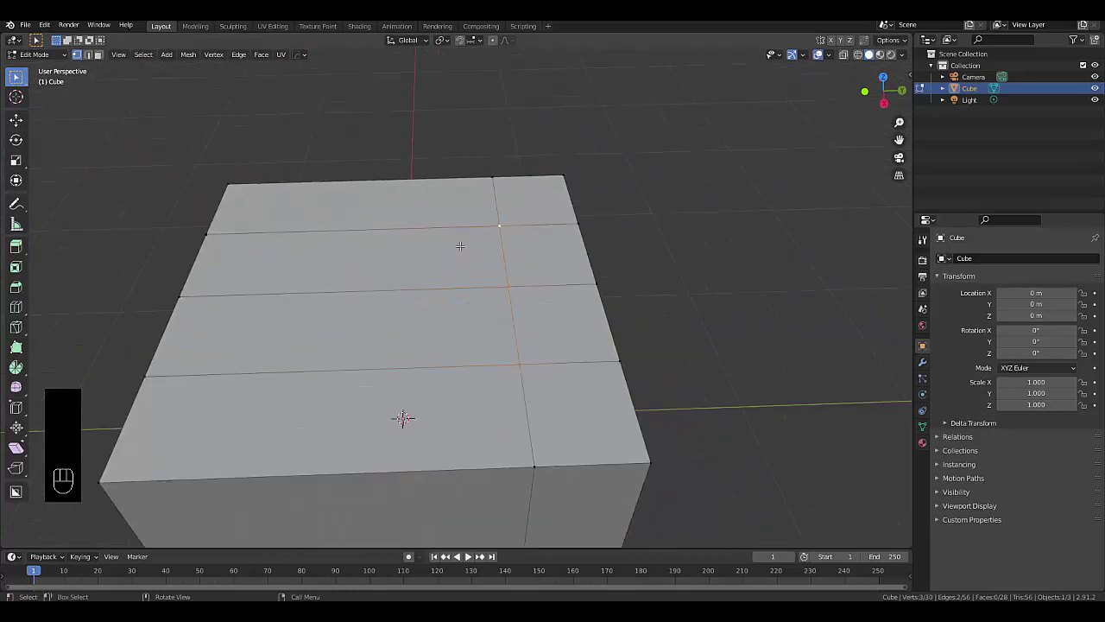
- Vertex-bevel the three selected vertices and set the bevel to 5 segments
key("ctrl+shift+b")
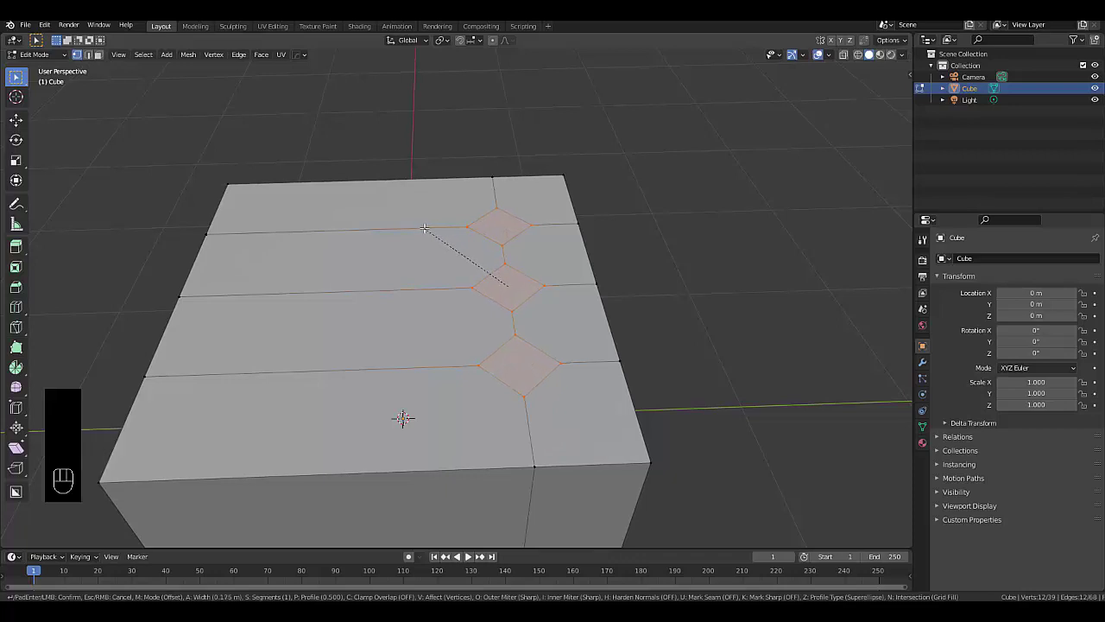
left_click(424, 228)
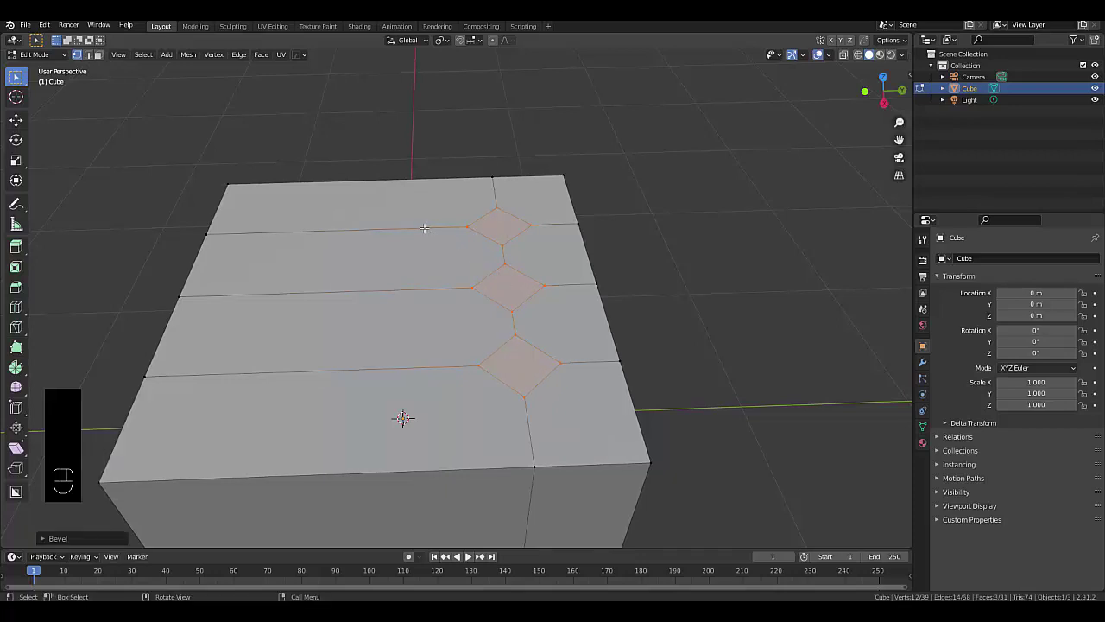
left_click(62, 542)
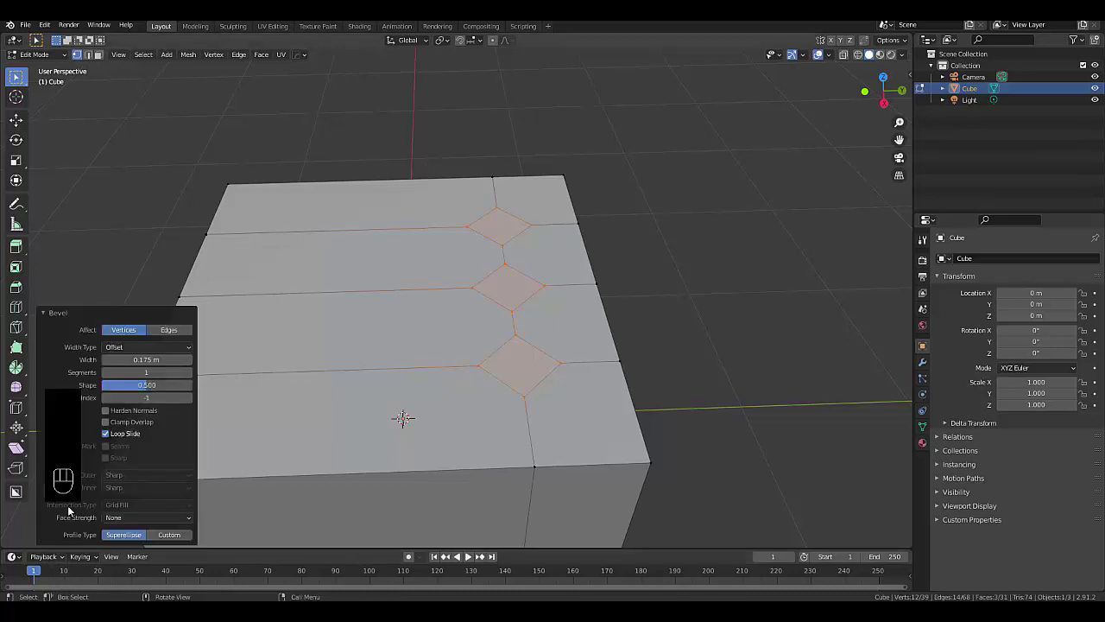
left_click(146, 372)
type("5")
key("Return")
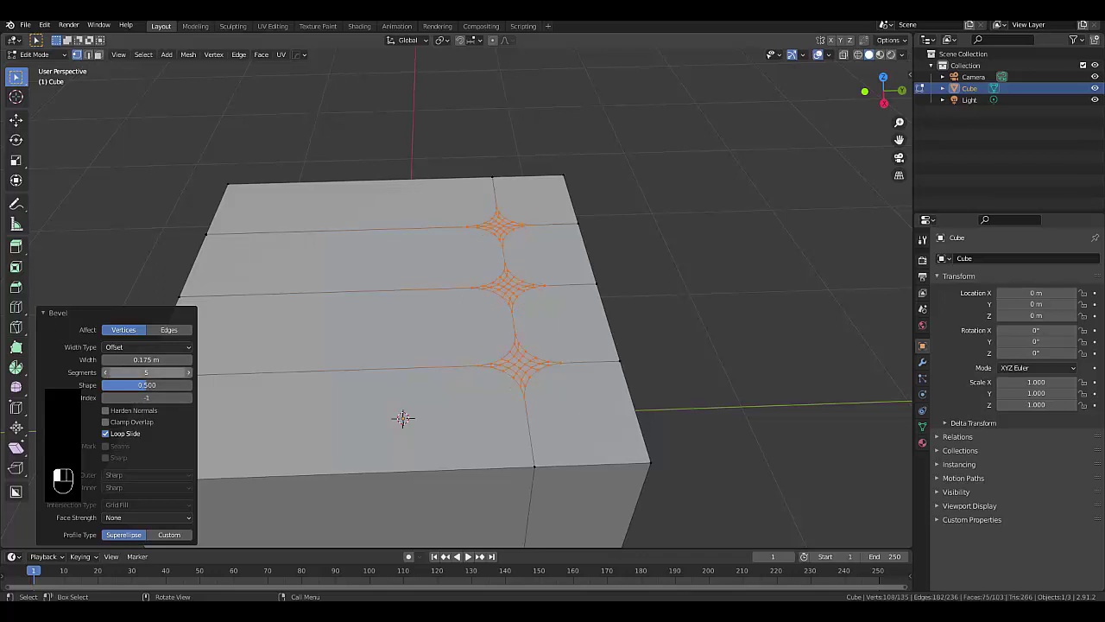
- Set the bevel Shape to 0.100 so the patches become round
left_click(147, 384)
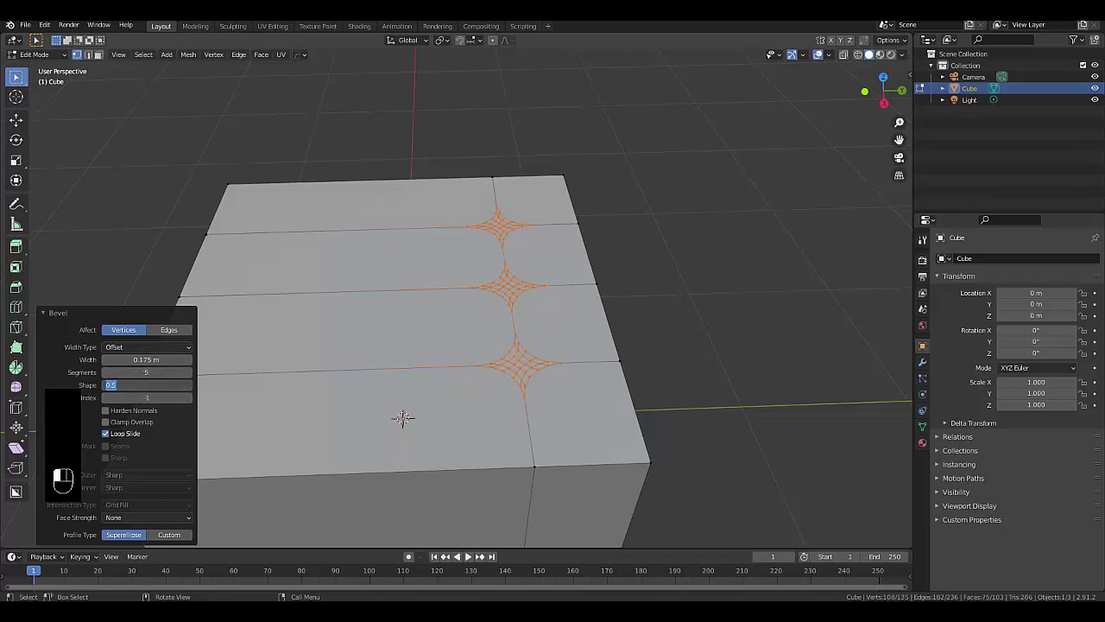
type("0.1")
key("Escape")
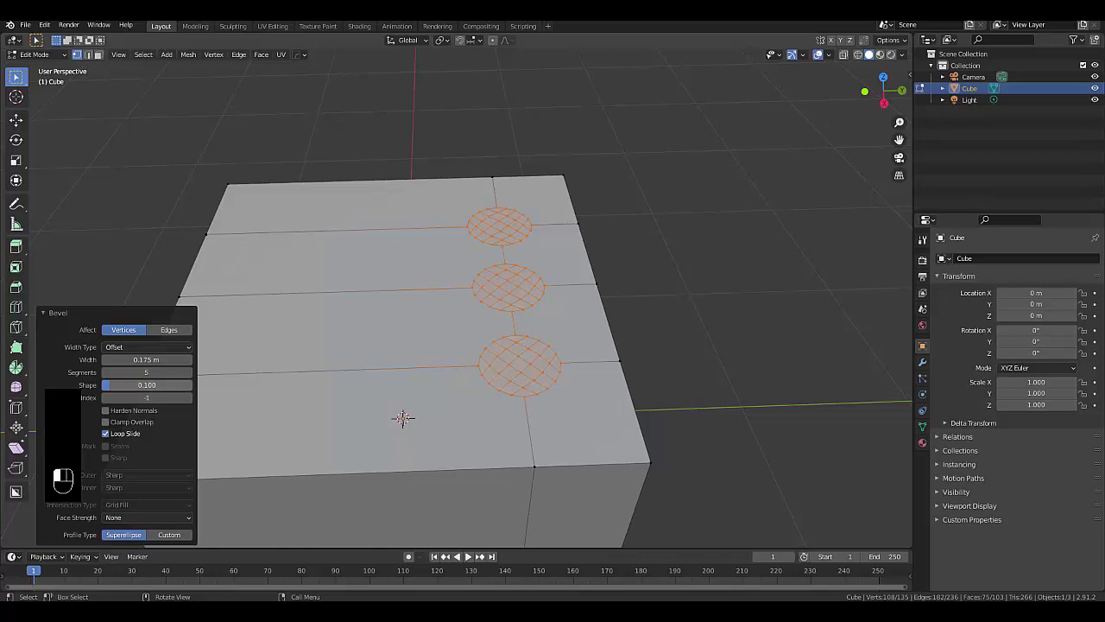
left_click(147, 385)
type("0")
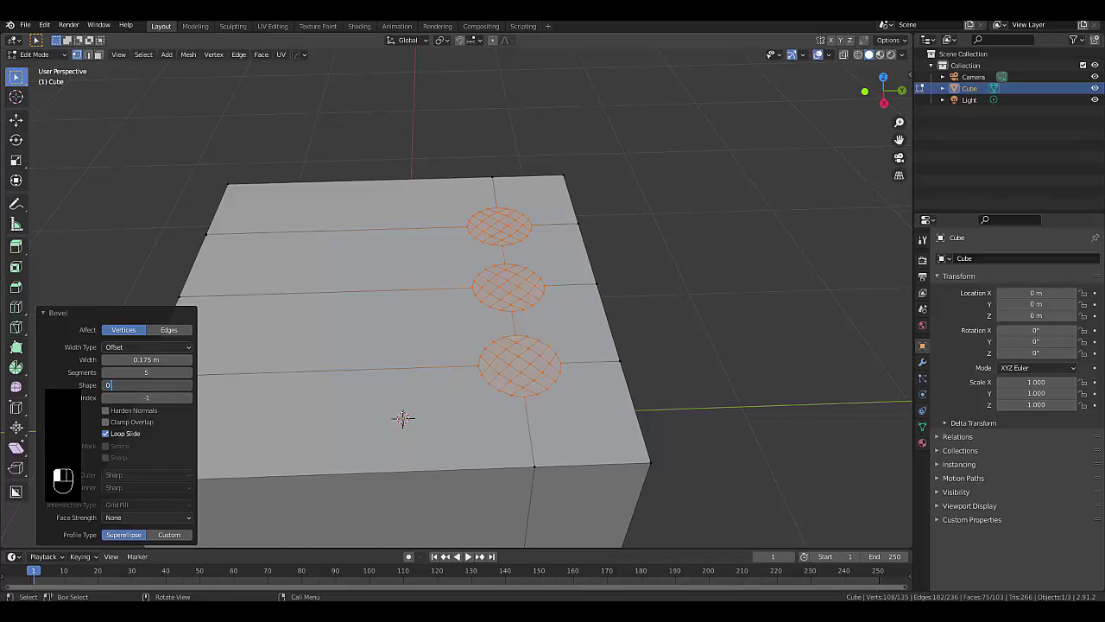
type(".05")
key("Return")
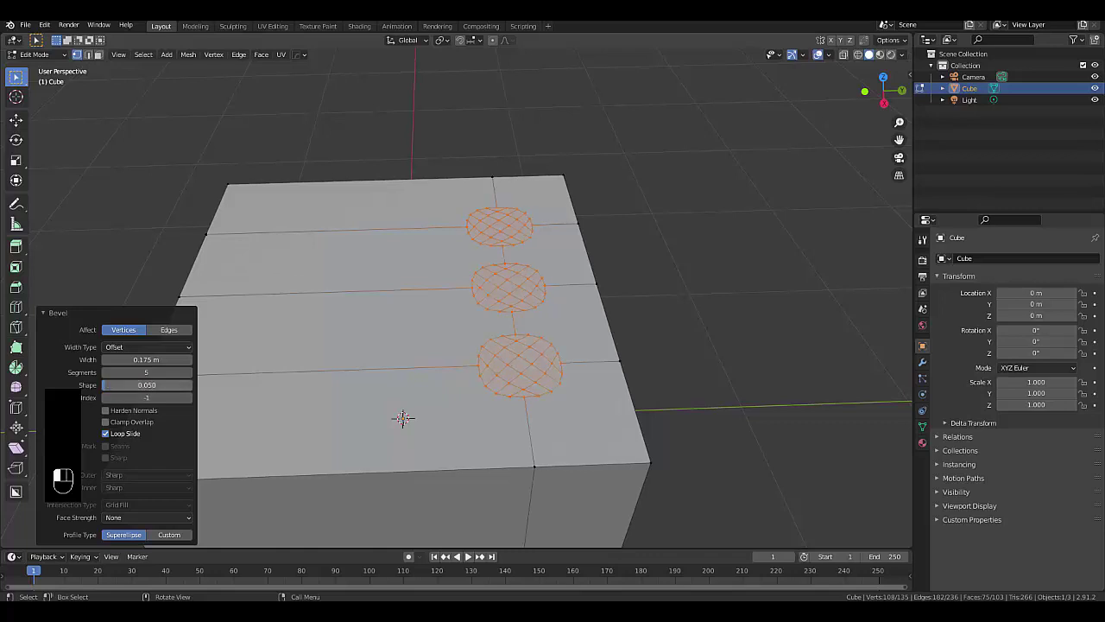
left_click(147, 384)
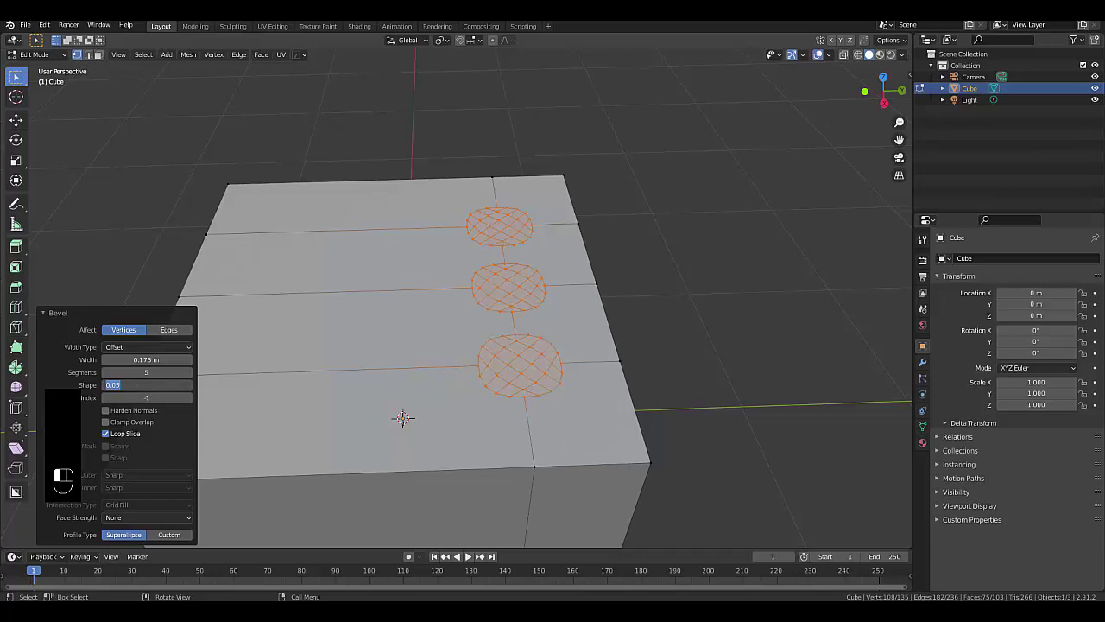
type("0.1")
key("Return")
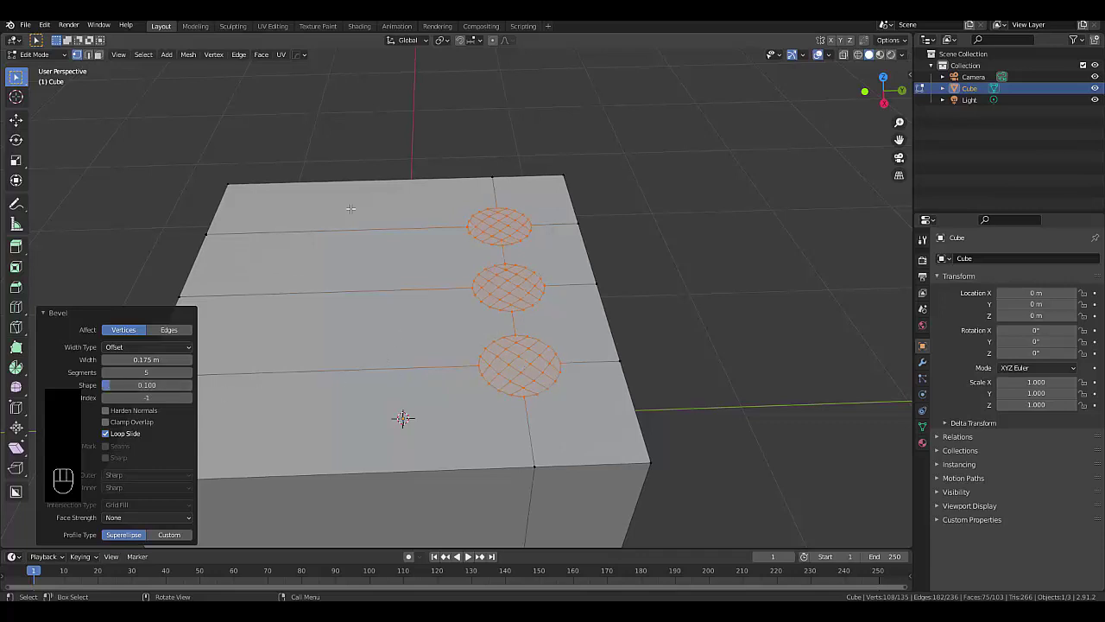
- Use Individual Origins pivot and face select, then inset the circle faces to 0.675 scale
left_click(443, 41)
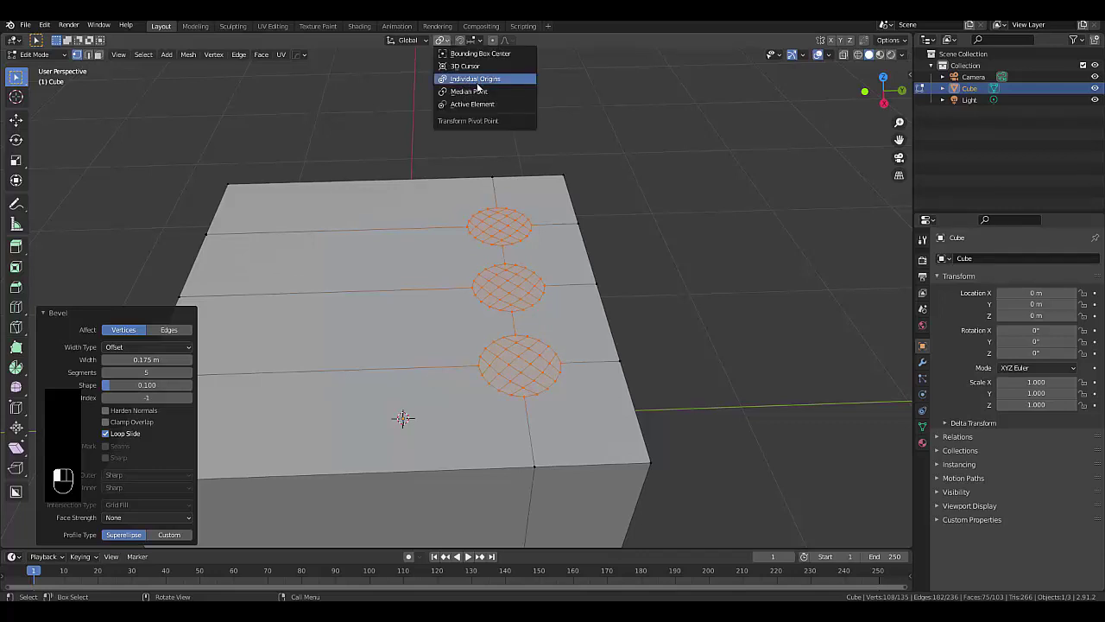
left_click(475, 82)
left_click(99, 56)
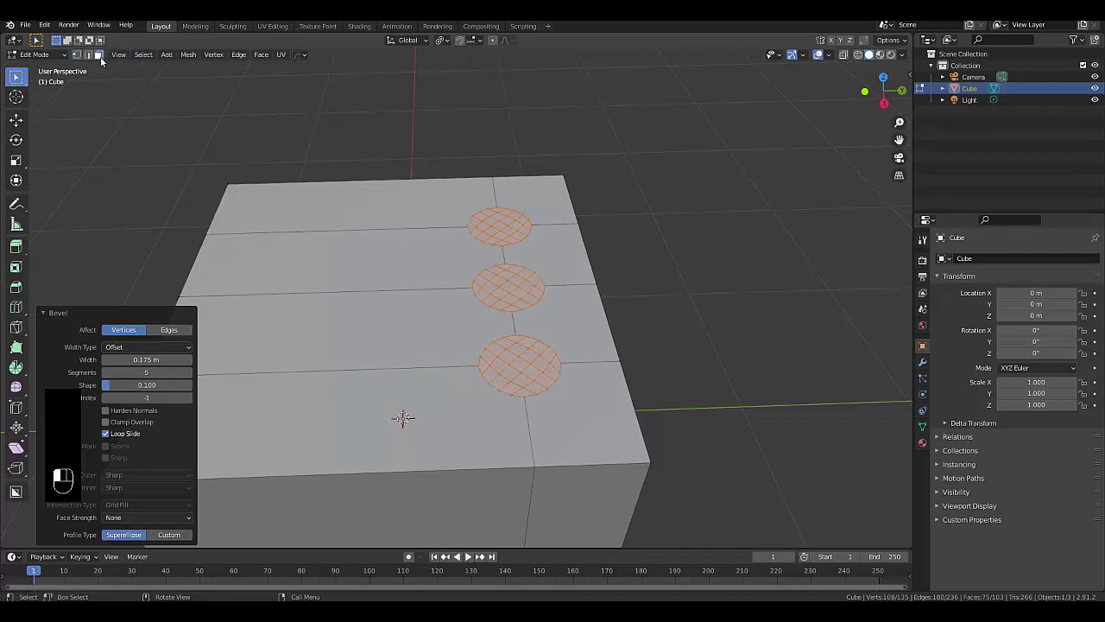
key("e")
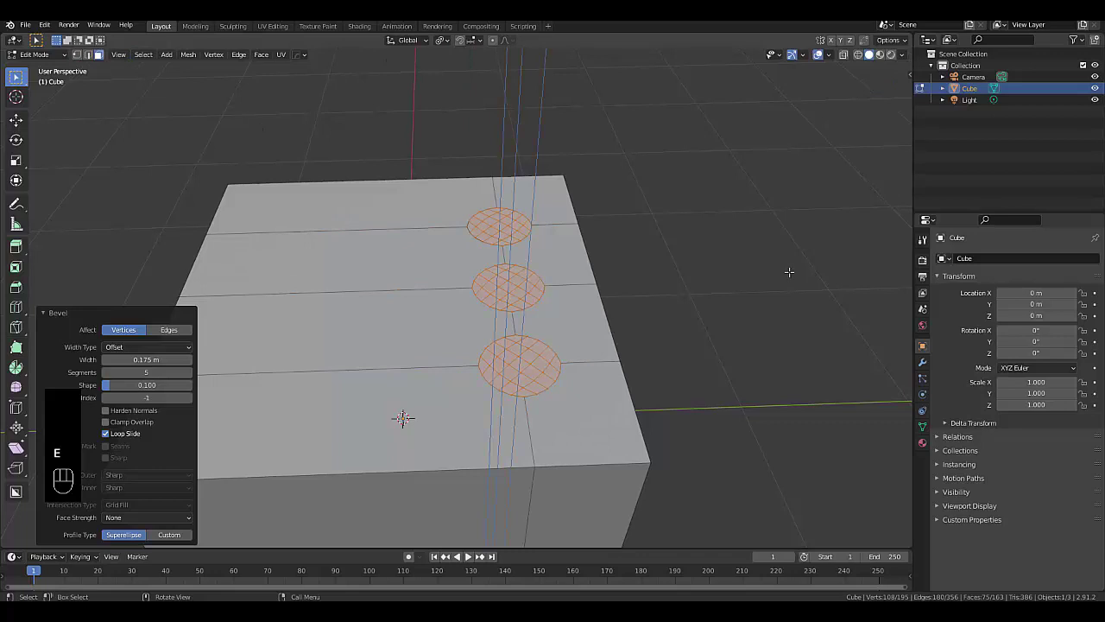
key("s")
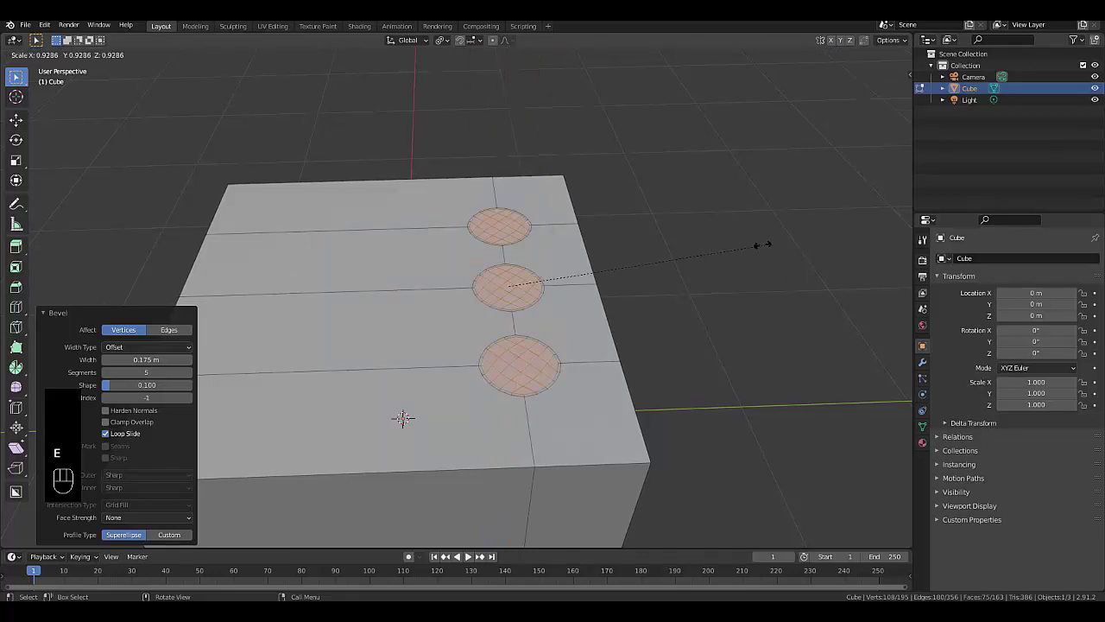
left_click(698, 271)
- Sink the inset circles along Z, then extrude them down 0.35 m into deep holes
key("g")
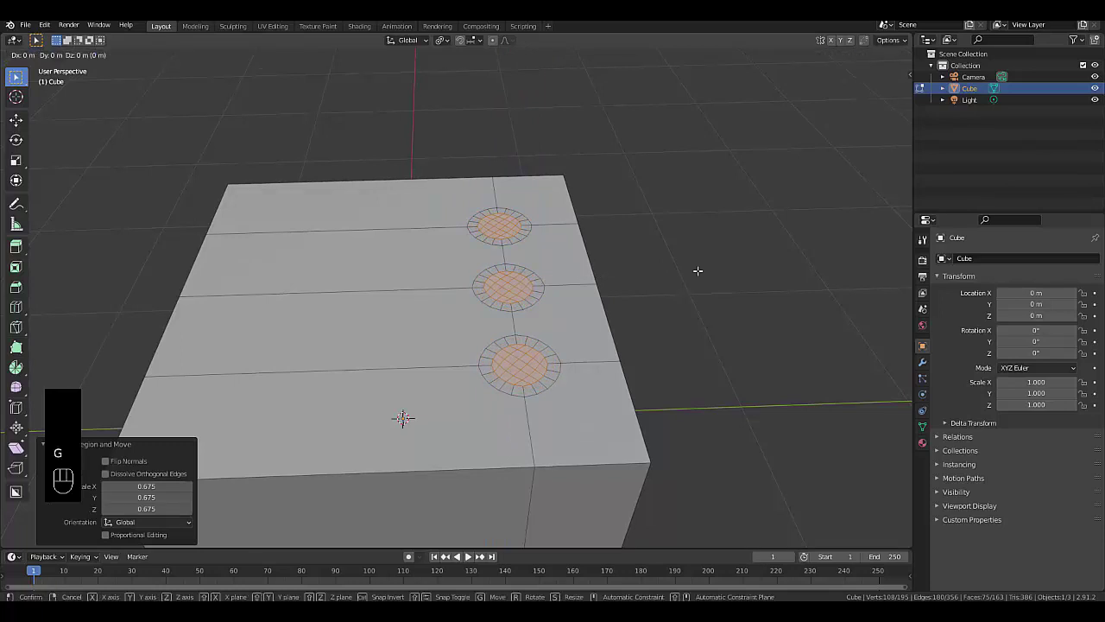
key("z")
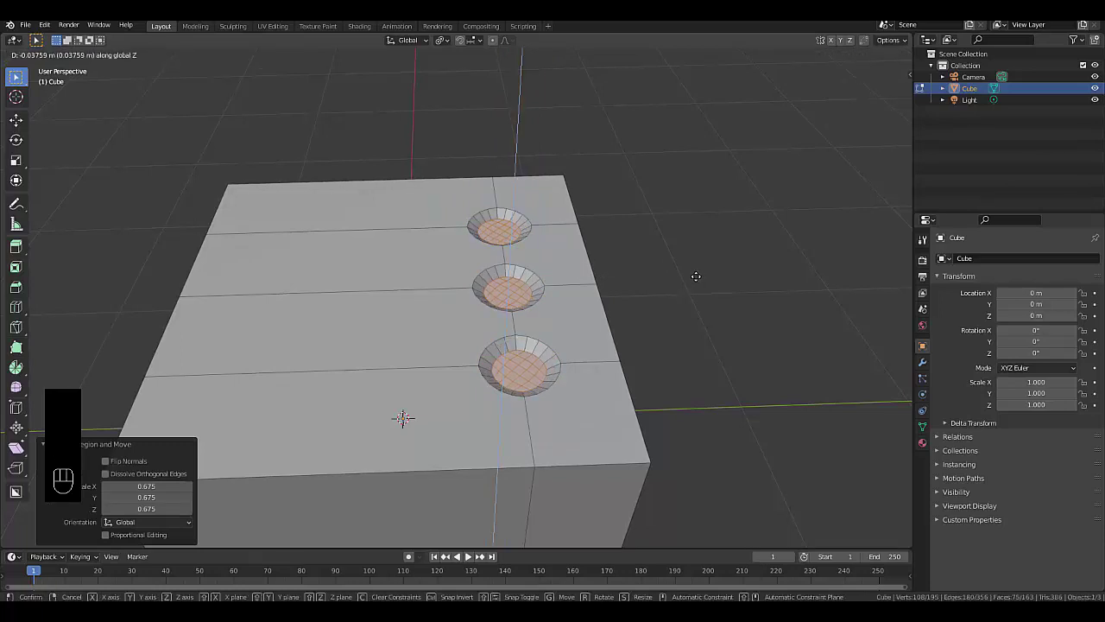
left_click(694, 280)
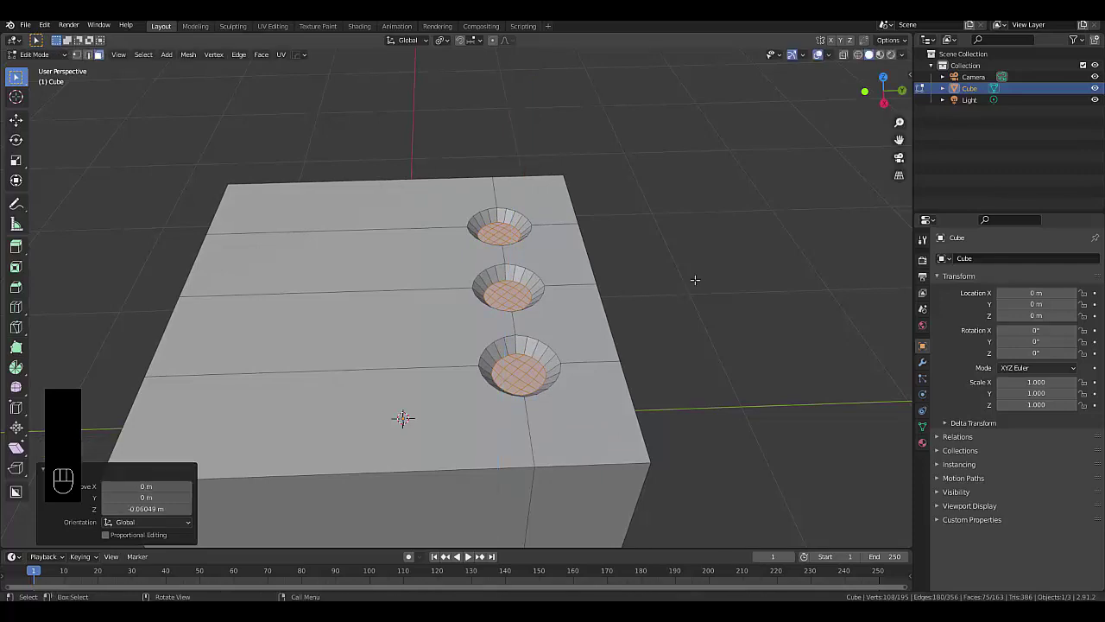
key("e")
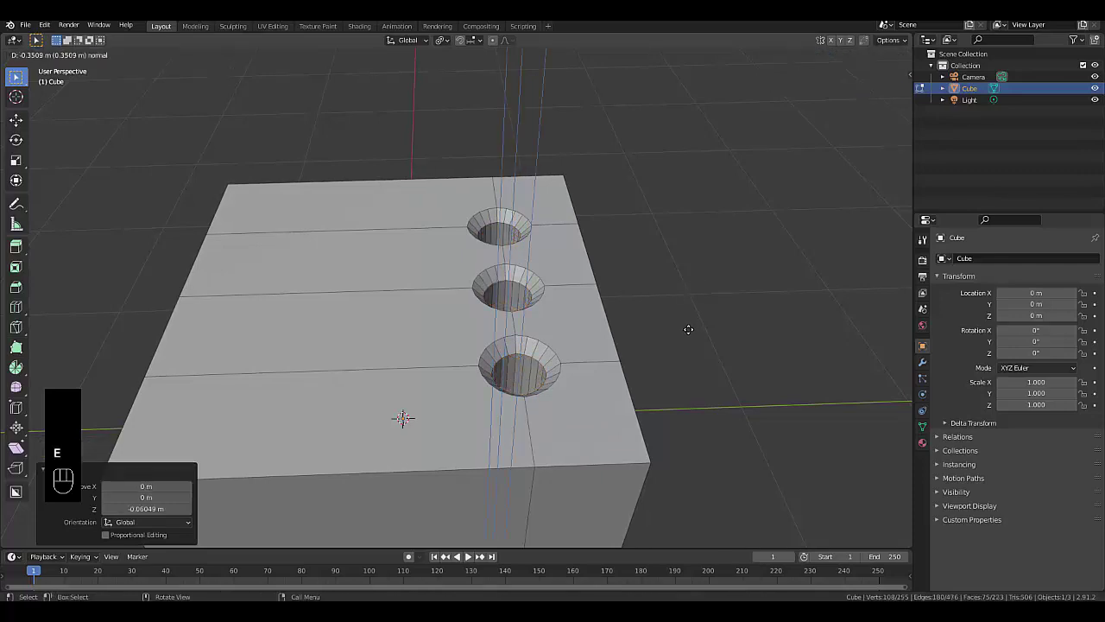
left_click(689, 329)
middle_click_drag(601, 364, 685, 407)
- Return to Object Mode and apply Shade Smooth to the cube
key("Tab")
scroll(535, 380, "up", 5)
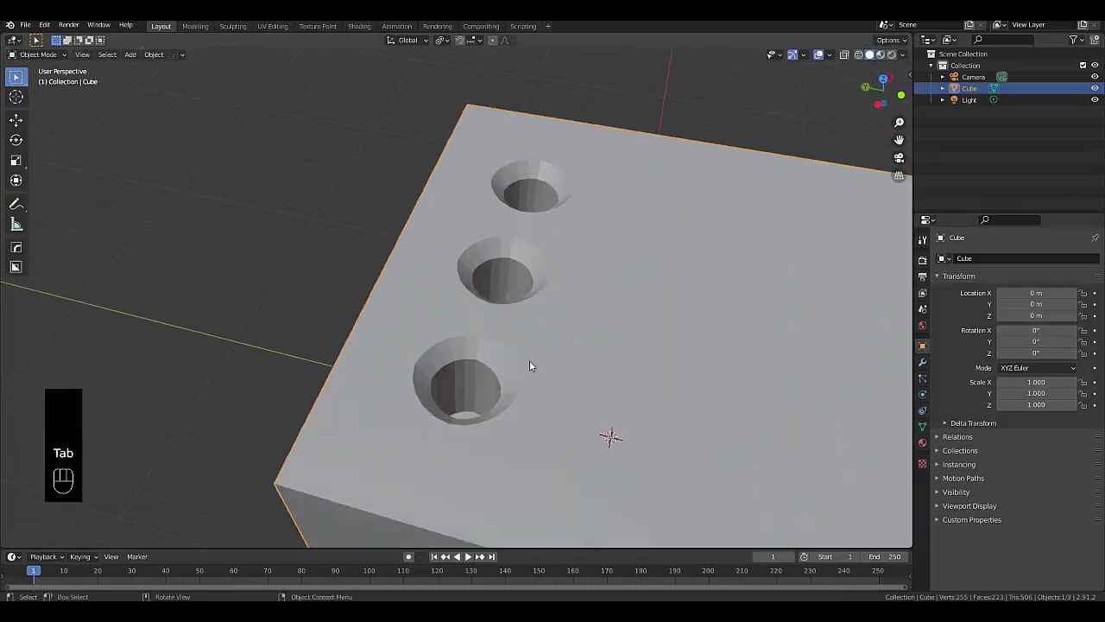
right_click(529, 366)
left_click(531, 364)
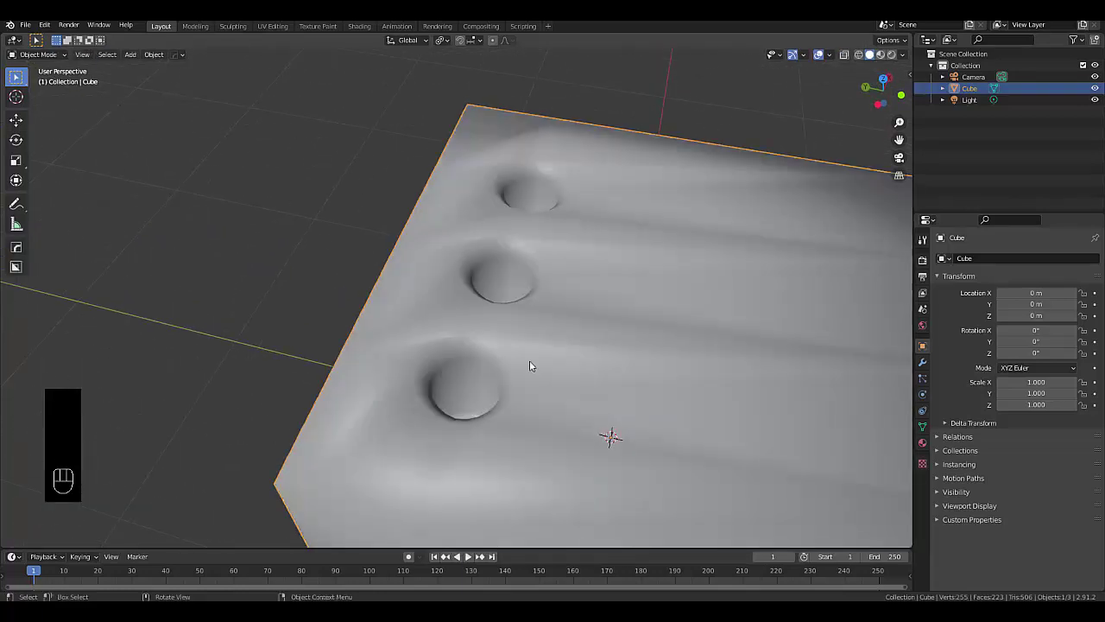
- Enable Auto Smooth under Object Data Normals and set its angle to 30°
left_click(923, 426)
left_click(965, 456)
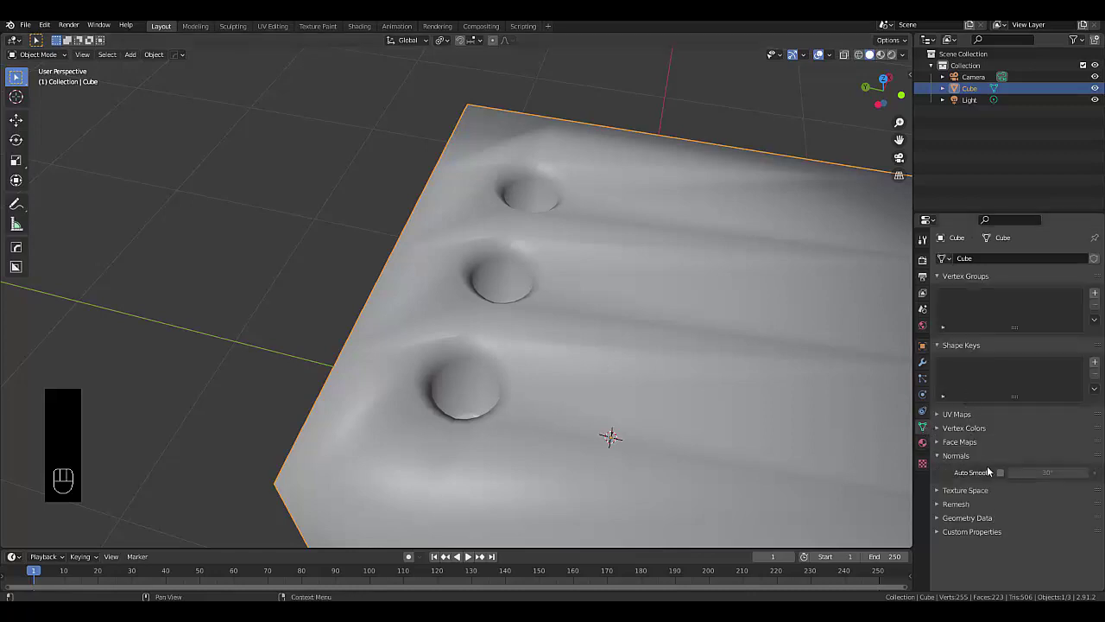
left_click(1000, 472)
middle_click_drag(665, 404, 466, 354)
scroll(467, 349, "up", 5)
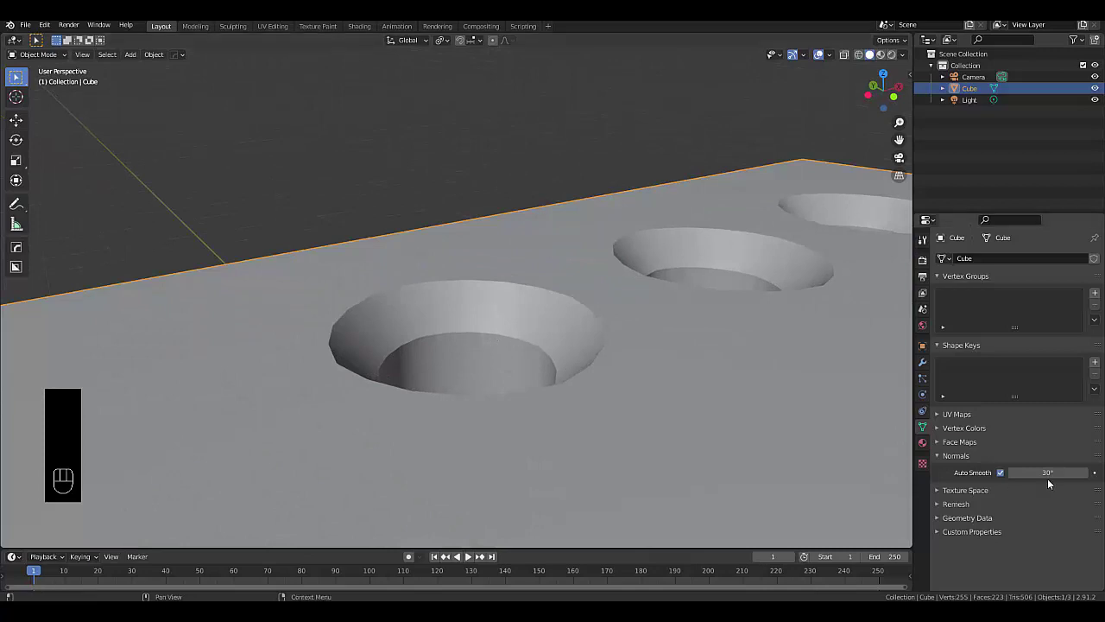
mouse_move(1047, 473)
left_mouse_down()
mouse_move(1018, 472)
mouse_move(1080, 472)
left_mouse_up()
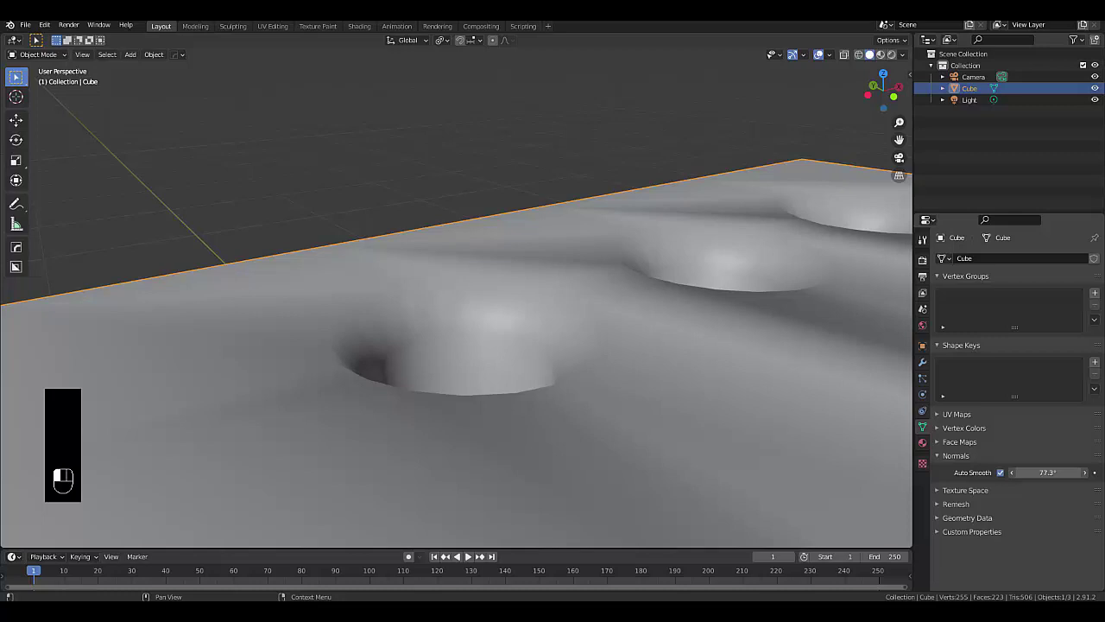
left_click_drag(1048, 472, 1044, 473)
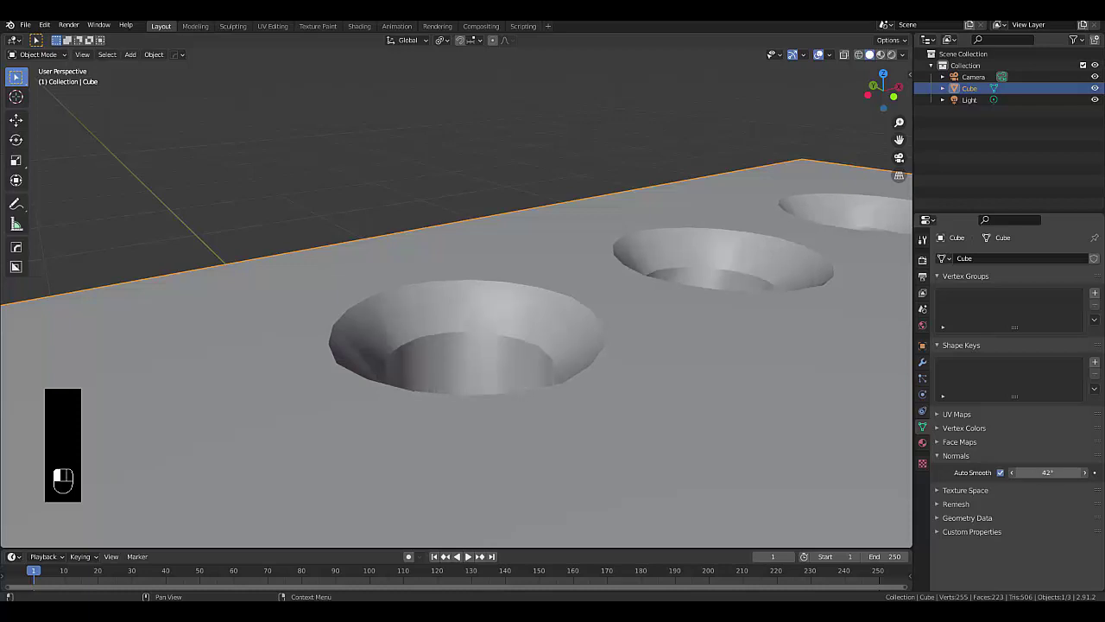
left_click(1045, 473)
type("30")
key("Return")
mouse_move(375, 559)
middle_mouse_down()
mouse_move(496, 270)
mouse_move(553, 398)
middle_mouse_up()
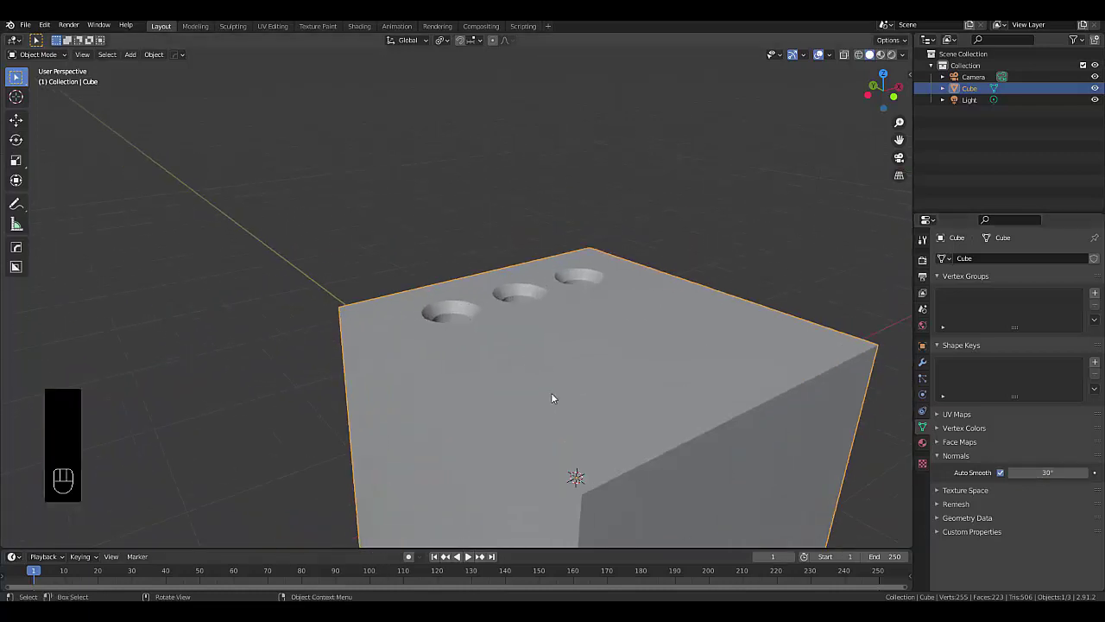
- Replace the cube's Principled BSDF surface with a Glossy BSDF at roughness 0.1
left_click(922, 442)
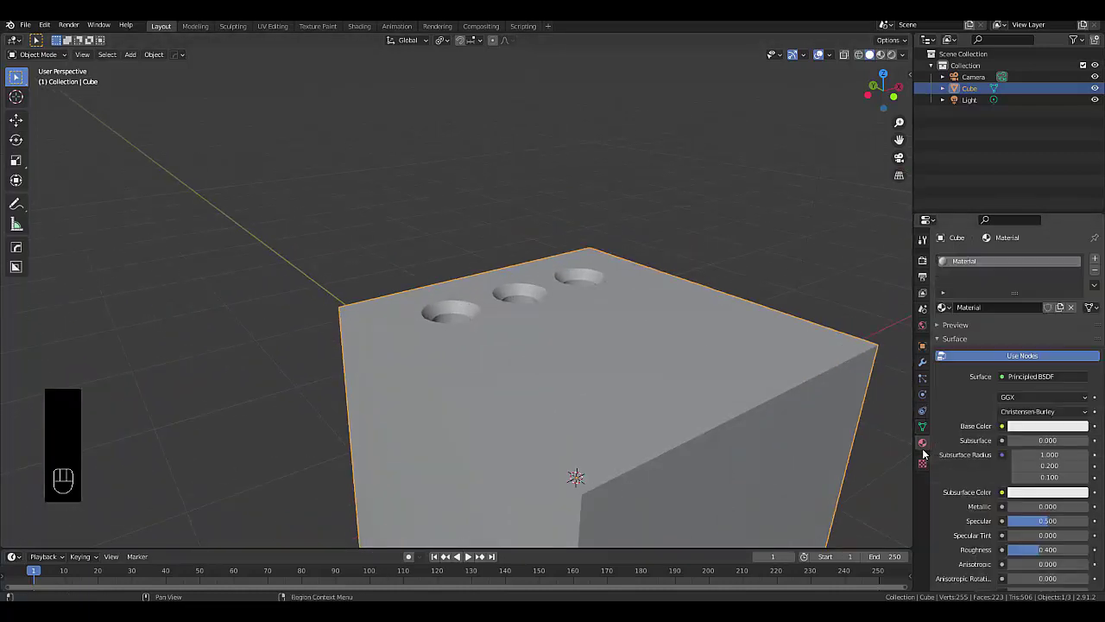
left_click(1021, 379)
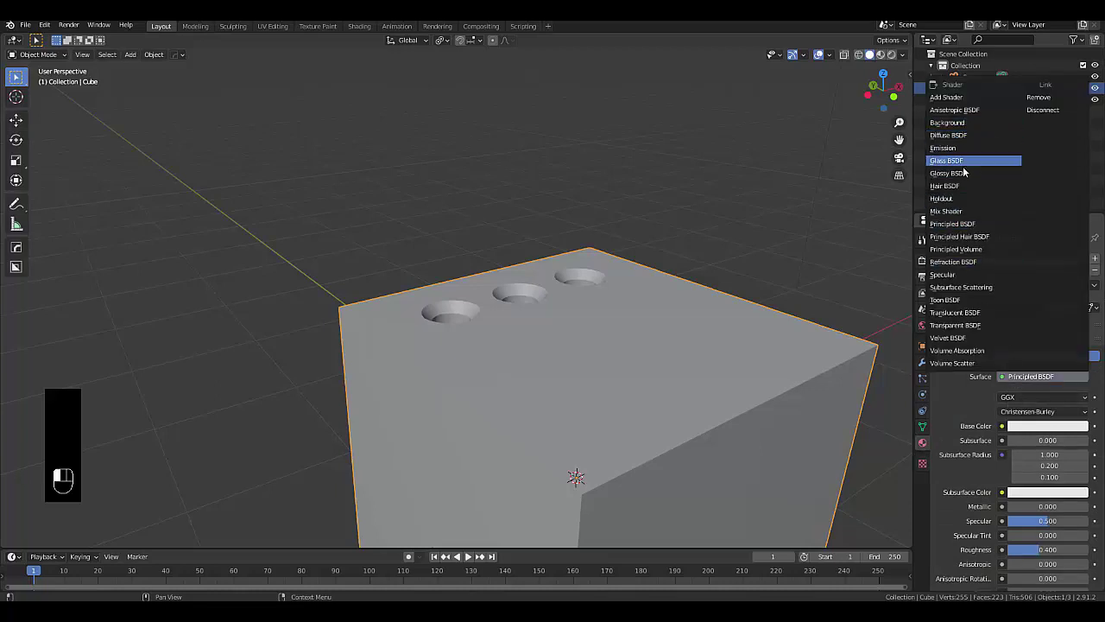
left_click(959, 172)
left_click(1047, 425)
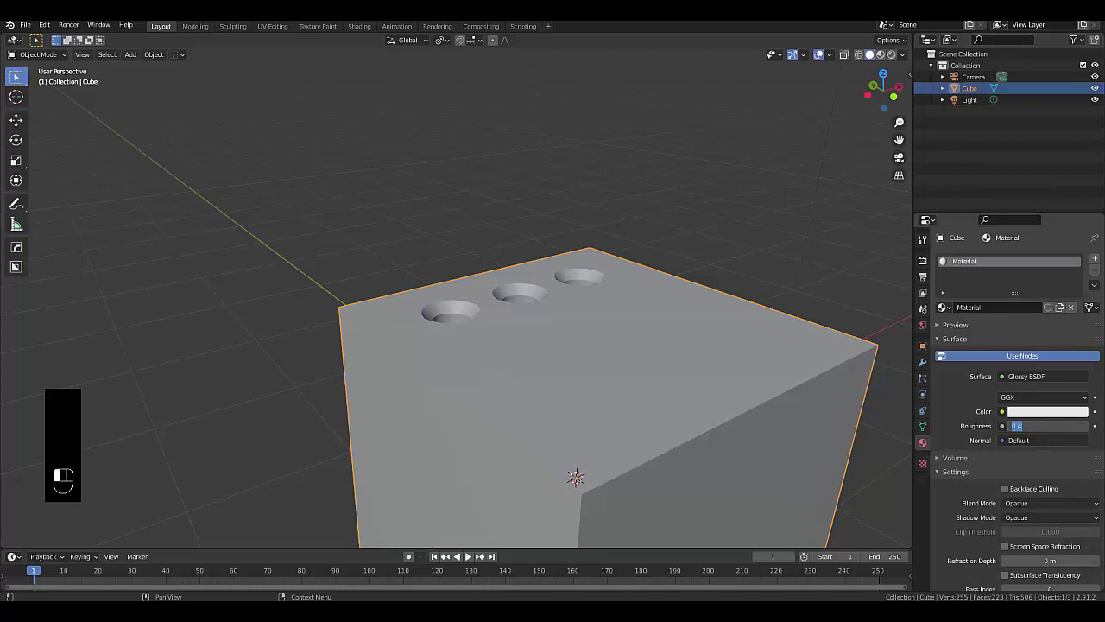
type("0.1")
key("Return")
scroll(751, 278, "down", 8)
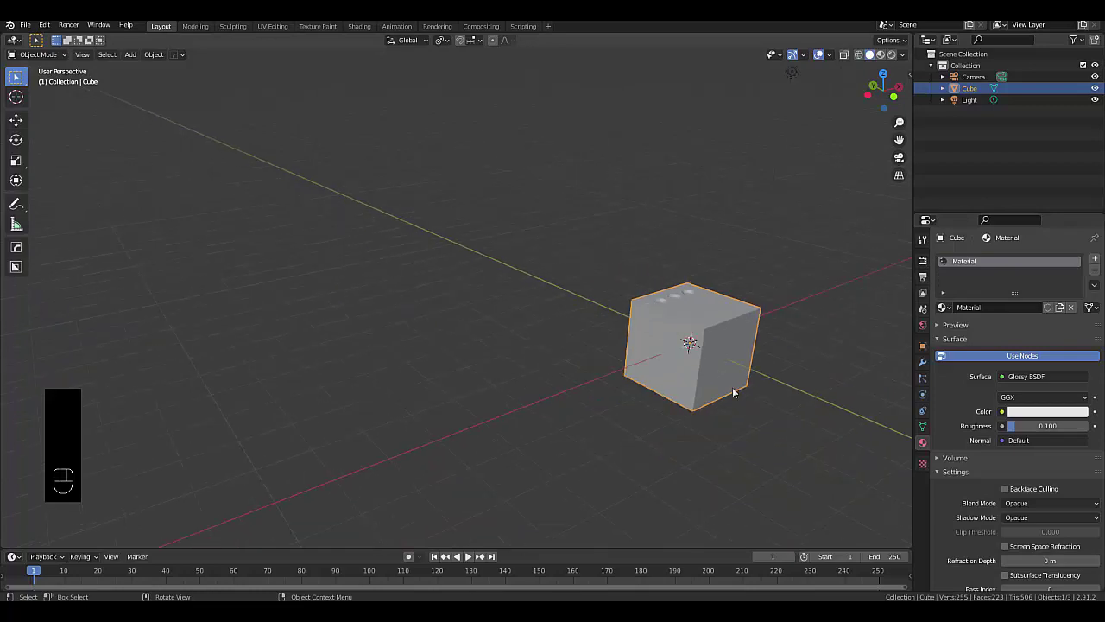
scroll(731, 397, "up", 2)
- Add a mesh plane, scale it by 10 (S10) and move it down 1 m along Z (GZ-1)
key("shift+a")
mouse_move(717, 361)
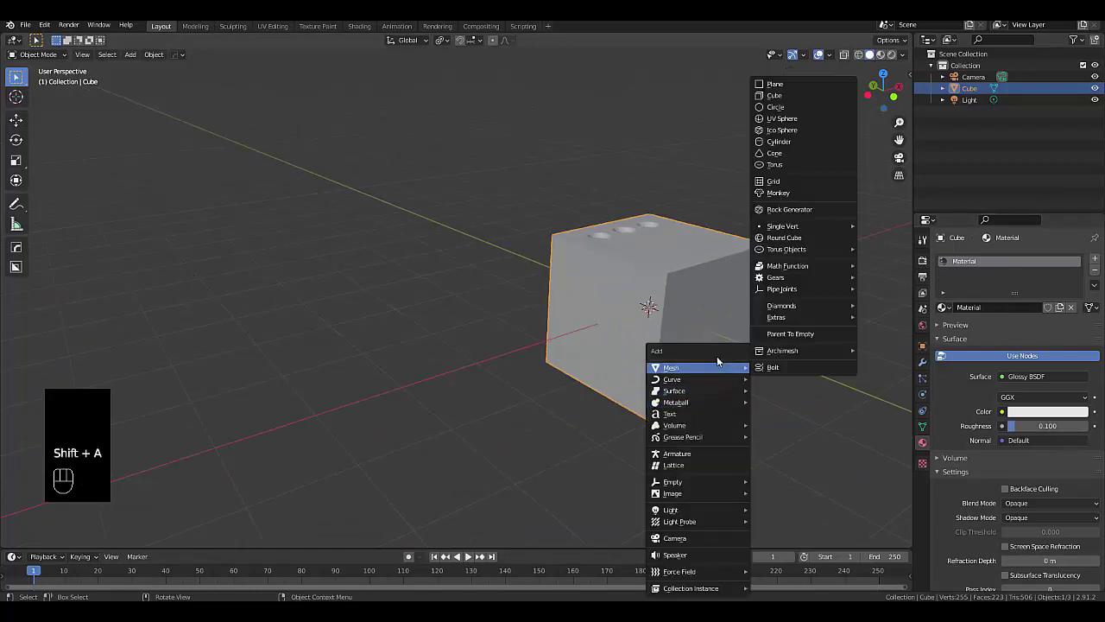
left_click(773, 84)
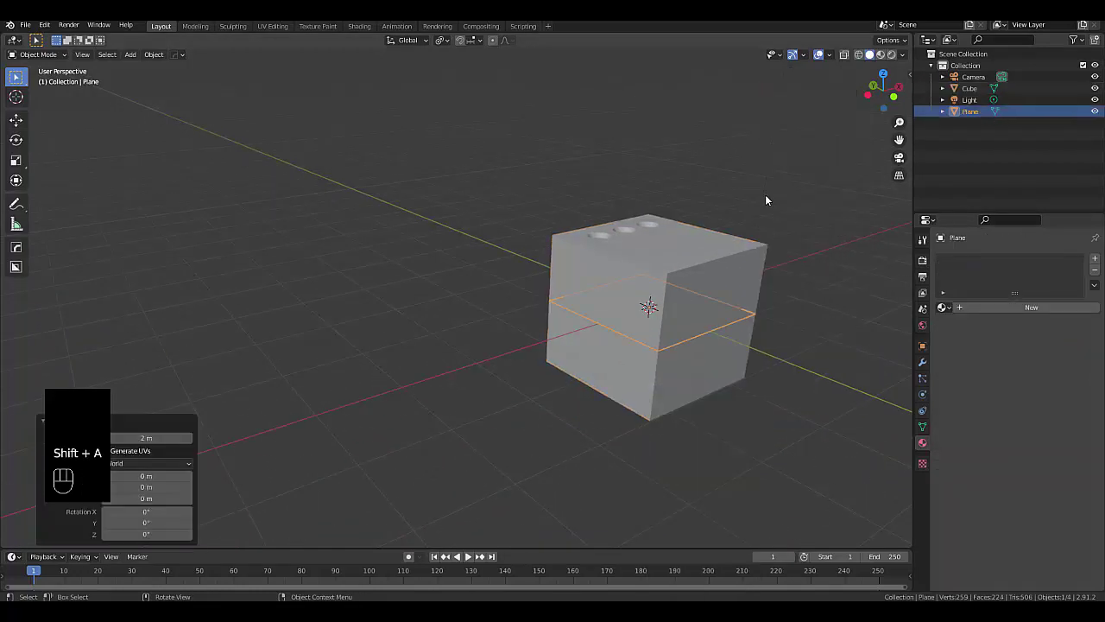
type("s10")
left_click(767, 198)
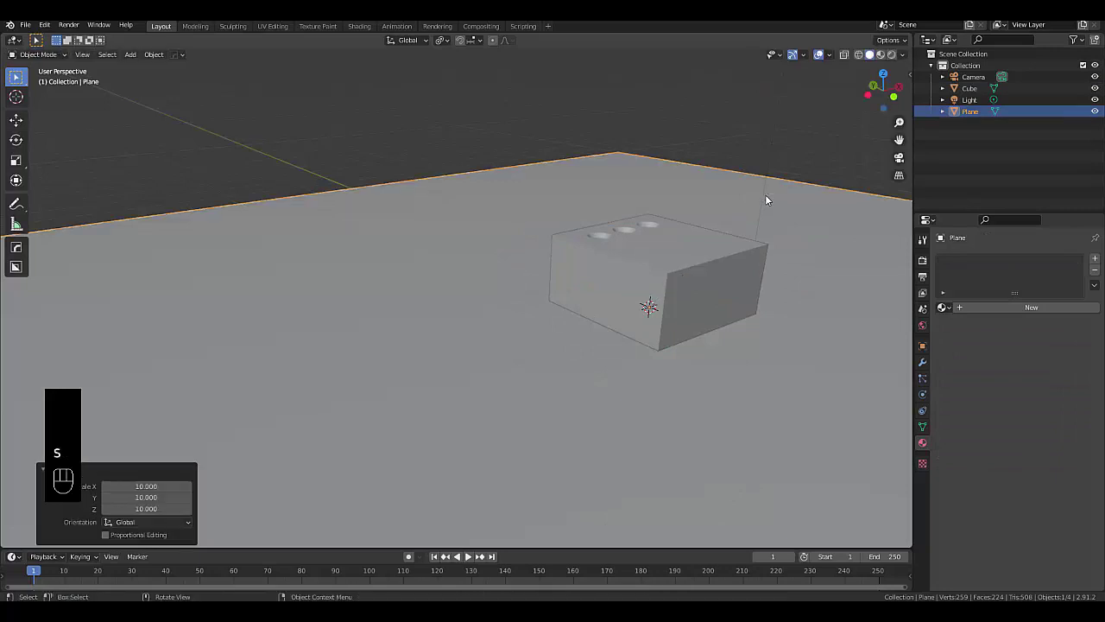
type("gz-1")
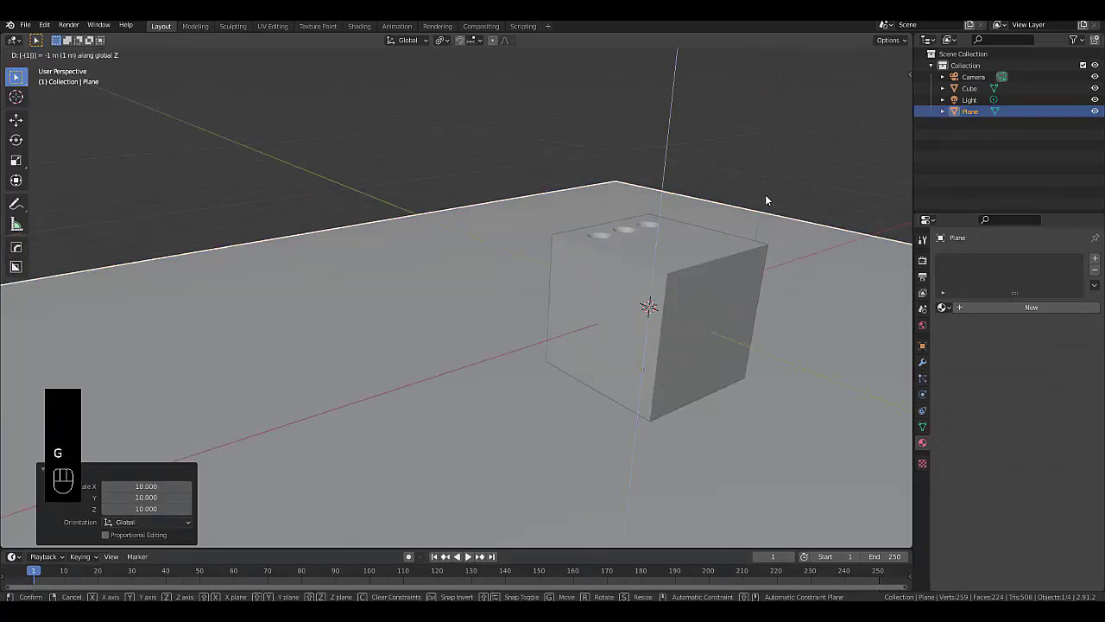
left_click(766, 198)
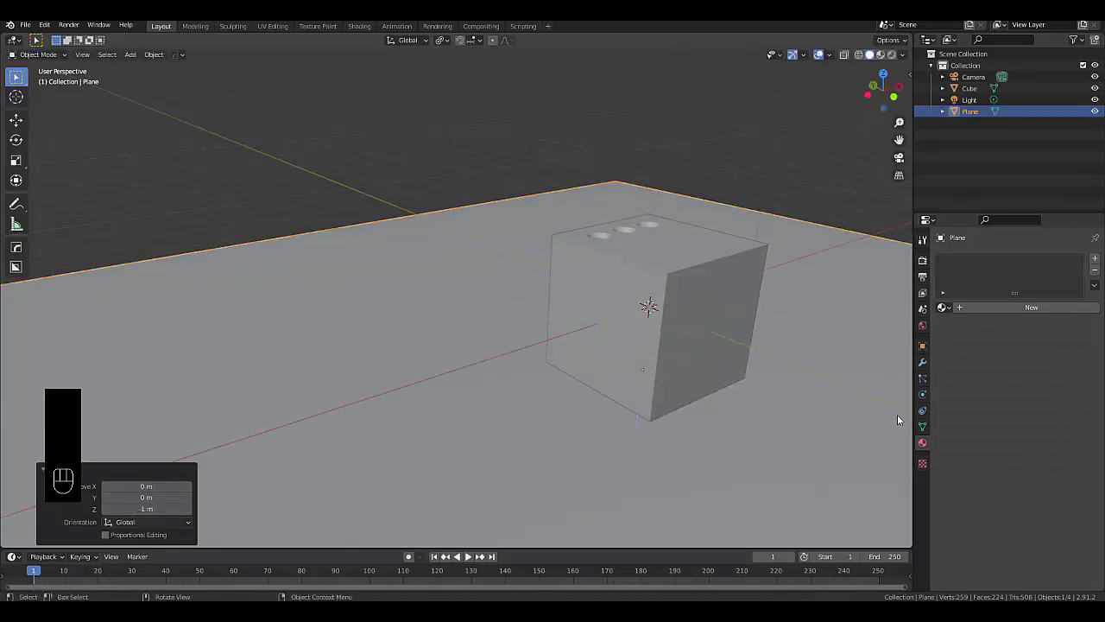
- Create a new Glossy BSDF material for the plane with a saturated orange colour
left_click(1050, 307)
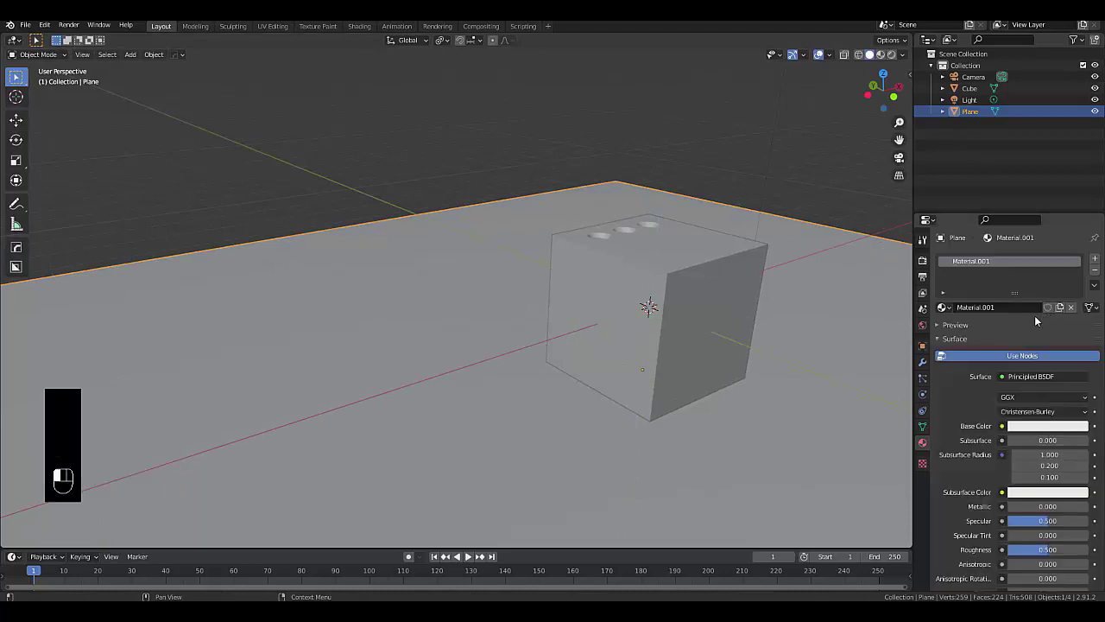
left_click(1019, 376)
left_click(955, 174)
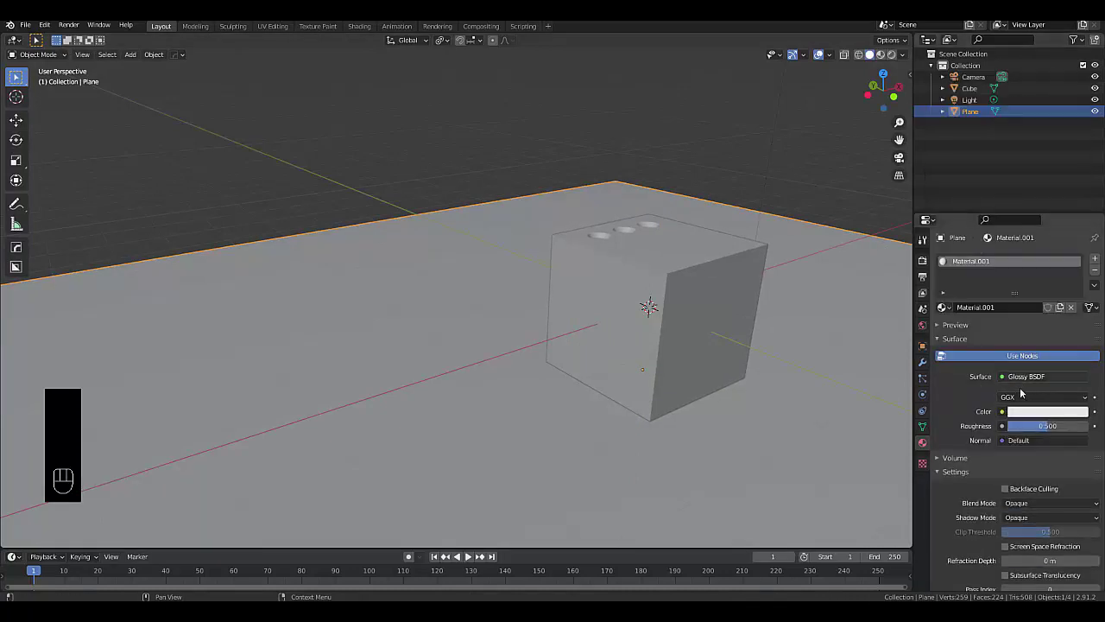
left_click(1033, 412)
left_click(1015, 309)
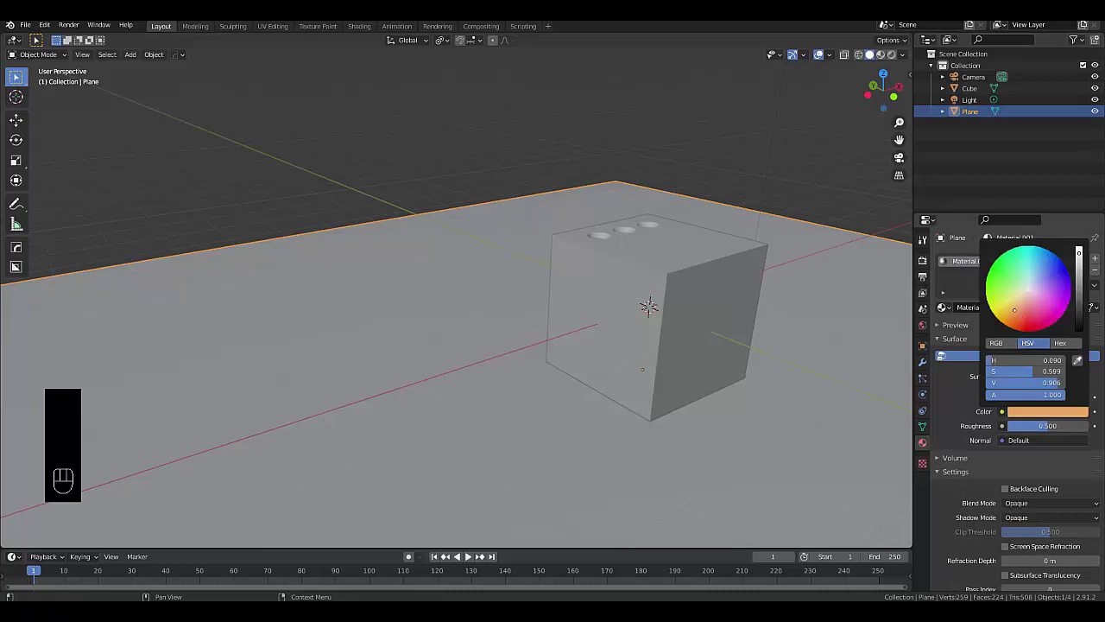
left_click_drag(1036, 372, 1058, 371)
- Set the plane's Glossy BSDF roughness to 0.2
left_click(1047, 425)
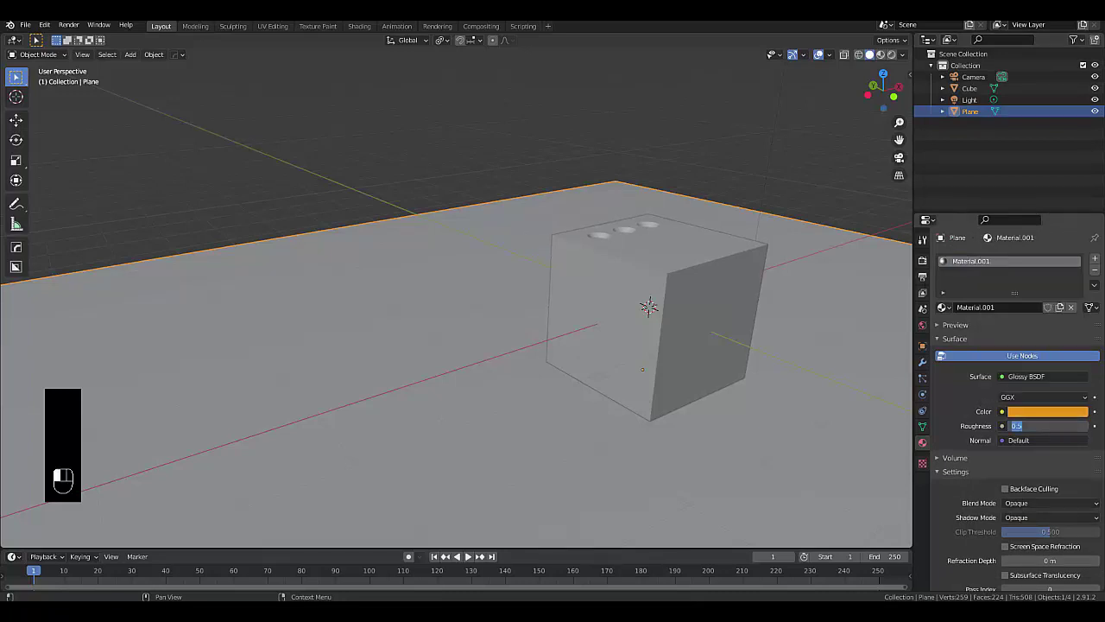
type("0.2")
key("Return")
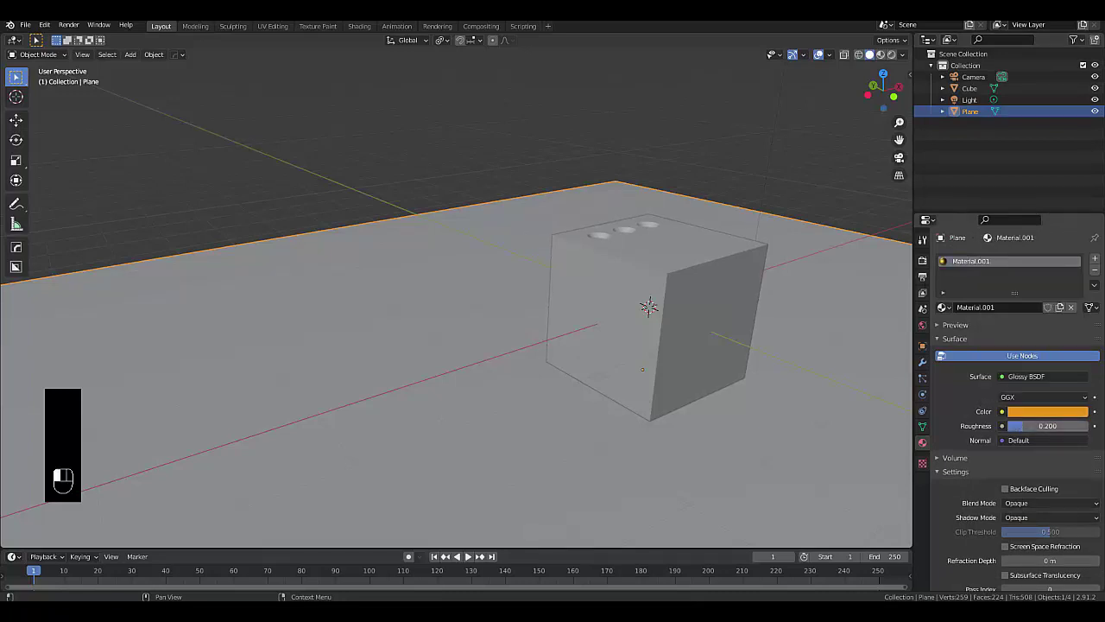
scroll(587, 382, "down", 4)
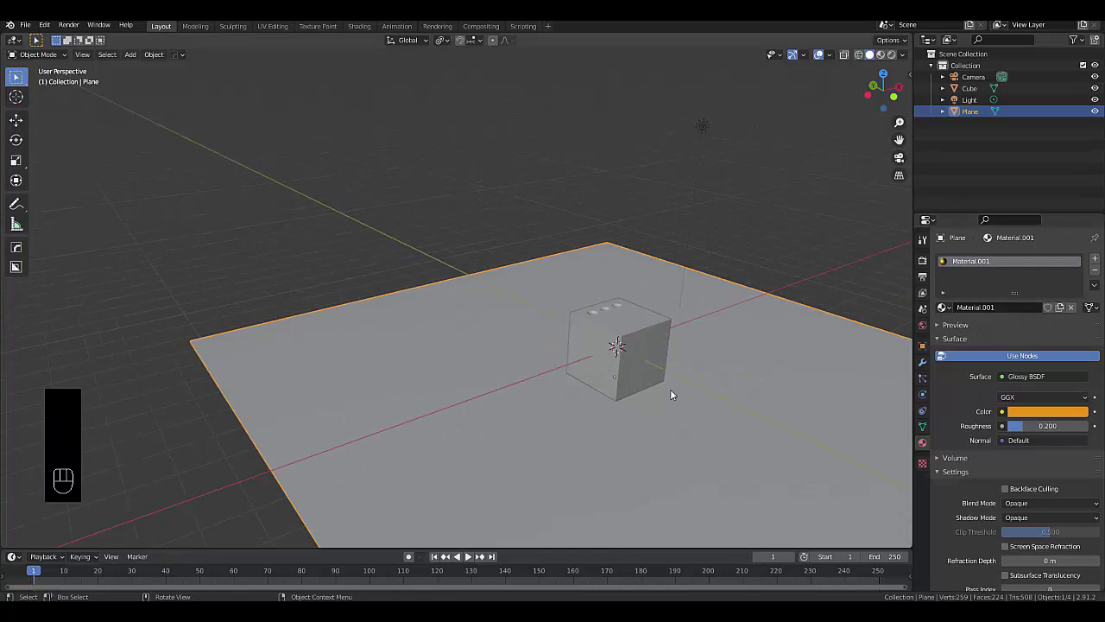
- Drive the World colour with an Environment Texture loaded from Downloads/old_hall_8k.hdr
left_click(922, 325)
left_click(1001, 334)
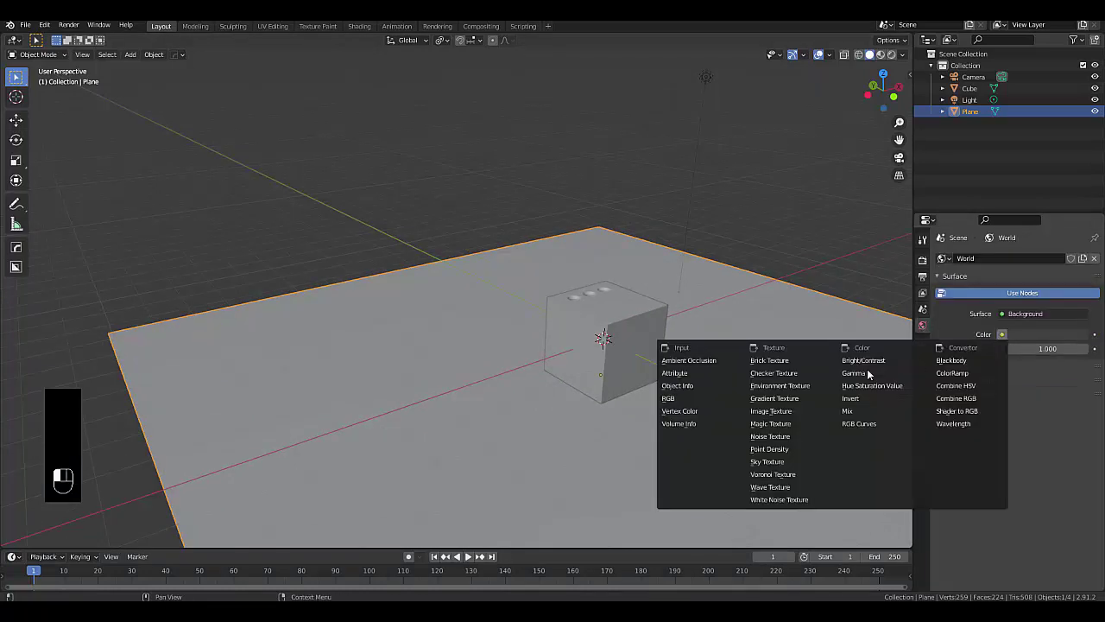
left_click(785, 386)
left_click(1067, 348)
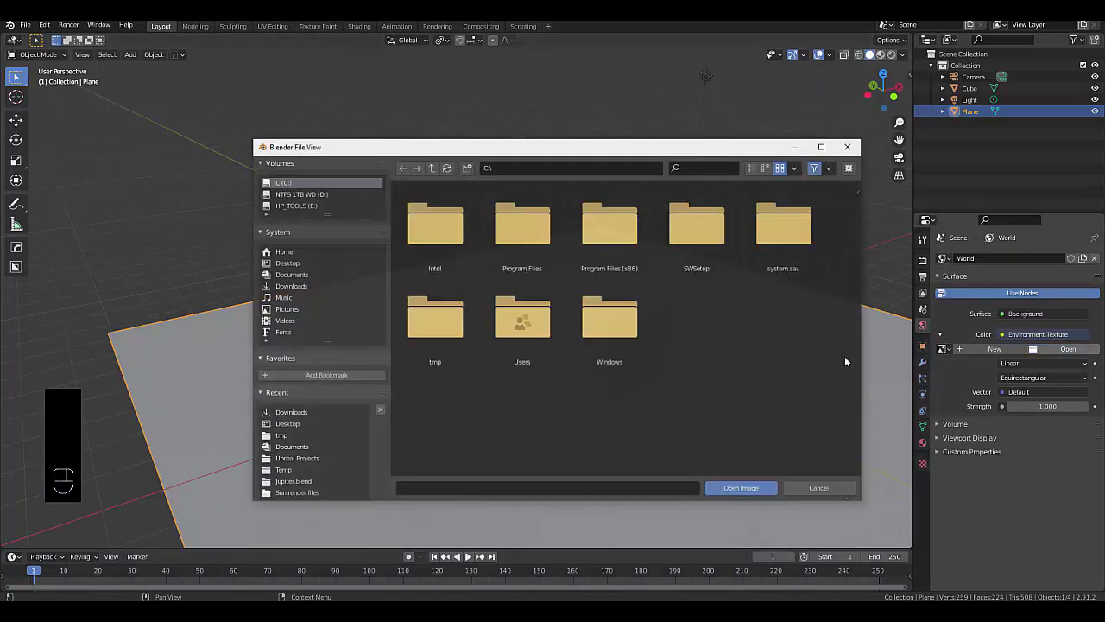
left_click(291, 286)
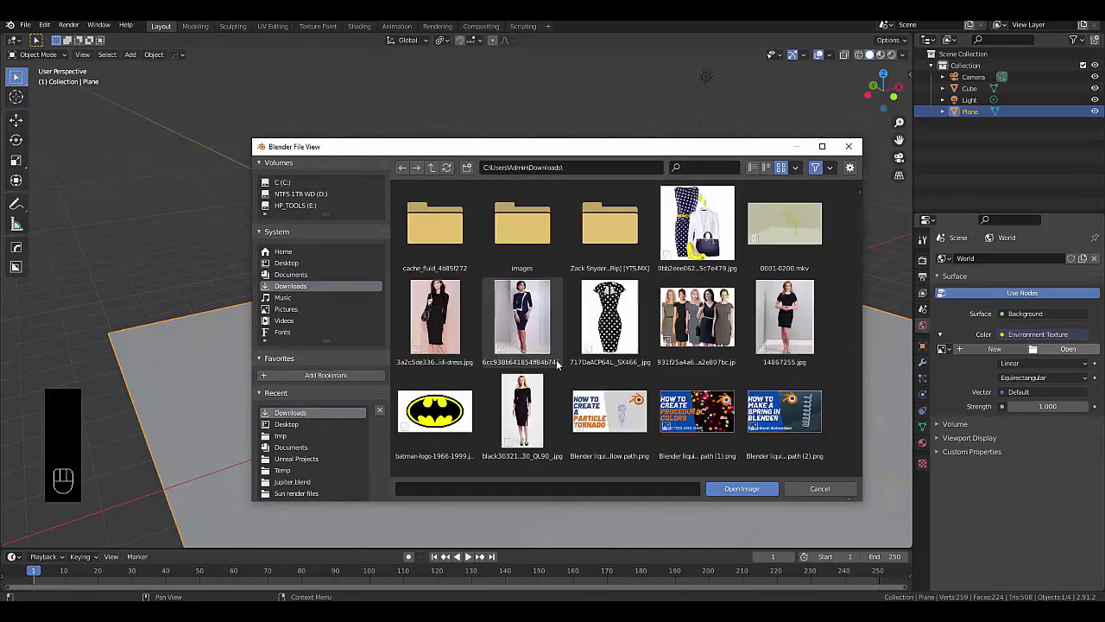
scroll(557, 364, "down", 15)
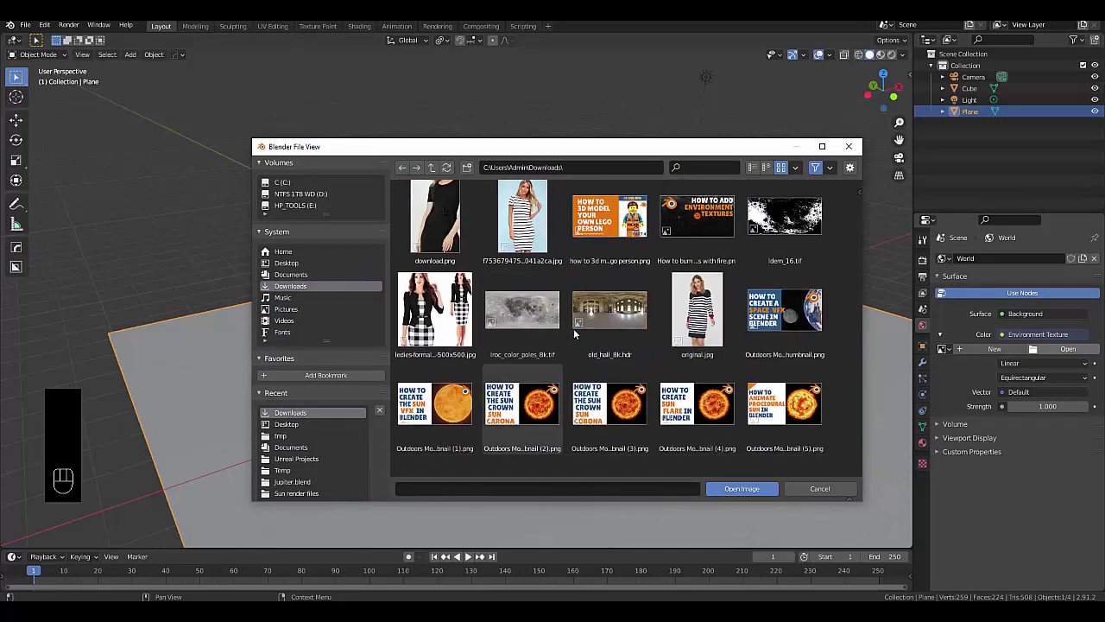
left_click(577, 325)
left_click(742, 489)
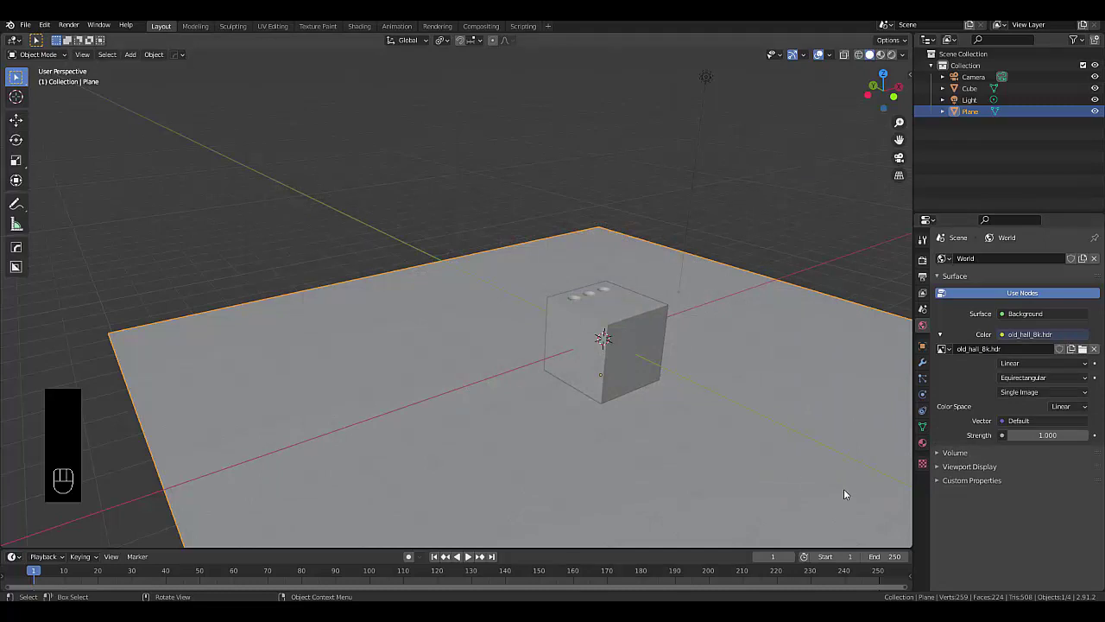
- Turn on Screen Space Reflections, Bloom and Ambient Occlusion in Eevee, then view through the camera
left_click(632, 319)
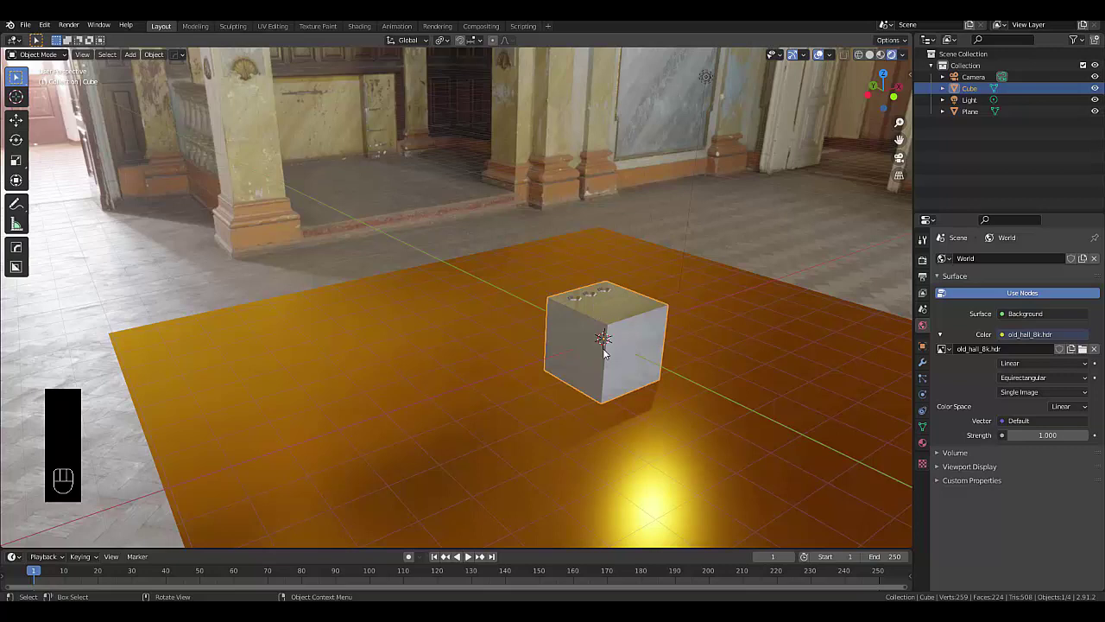
left_click(922, 260)
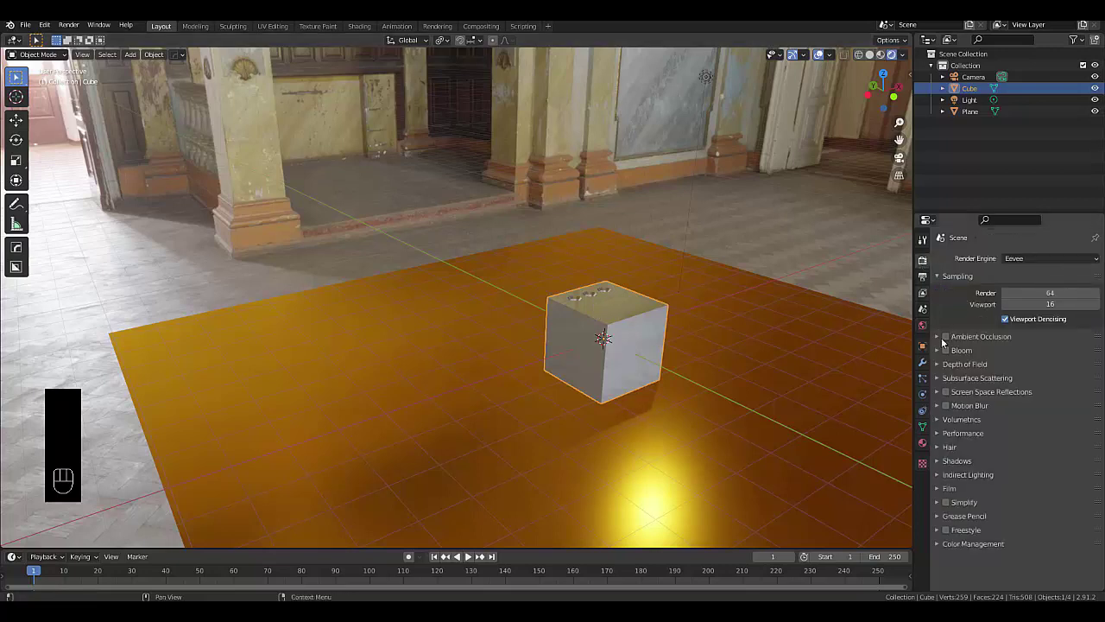
left_click(947, 392)
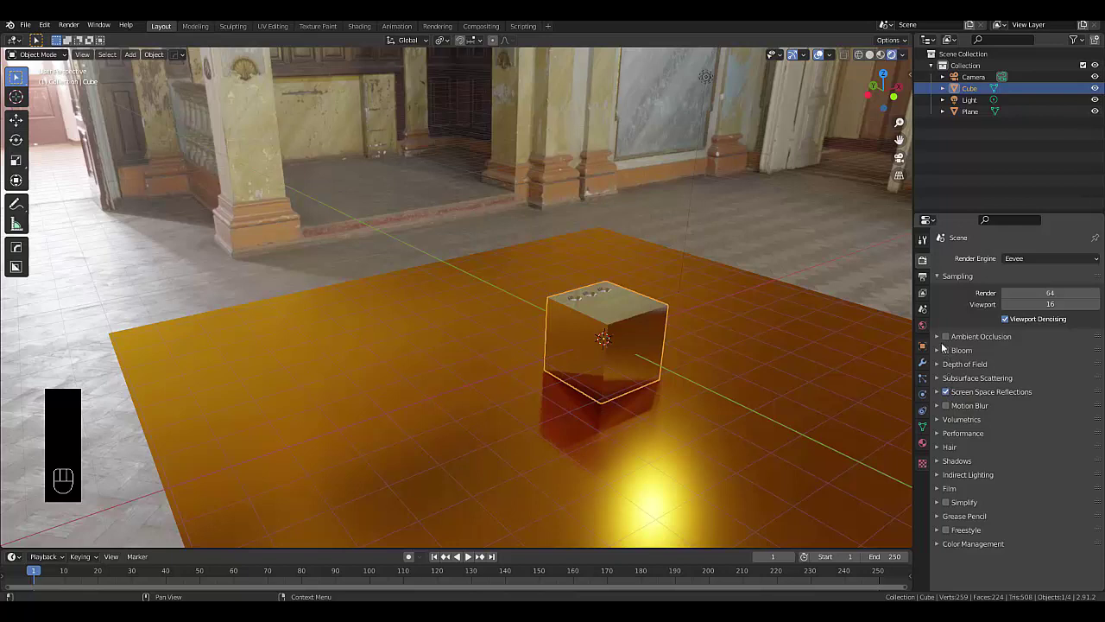
left_click(946, 349)
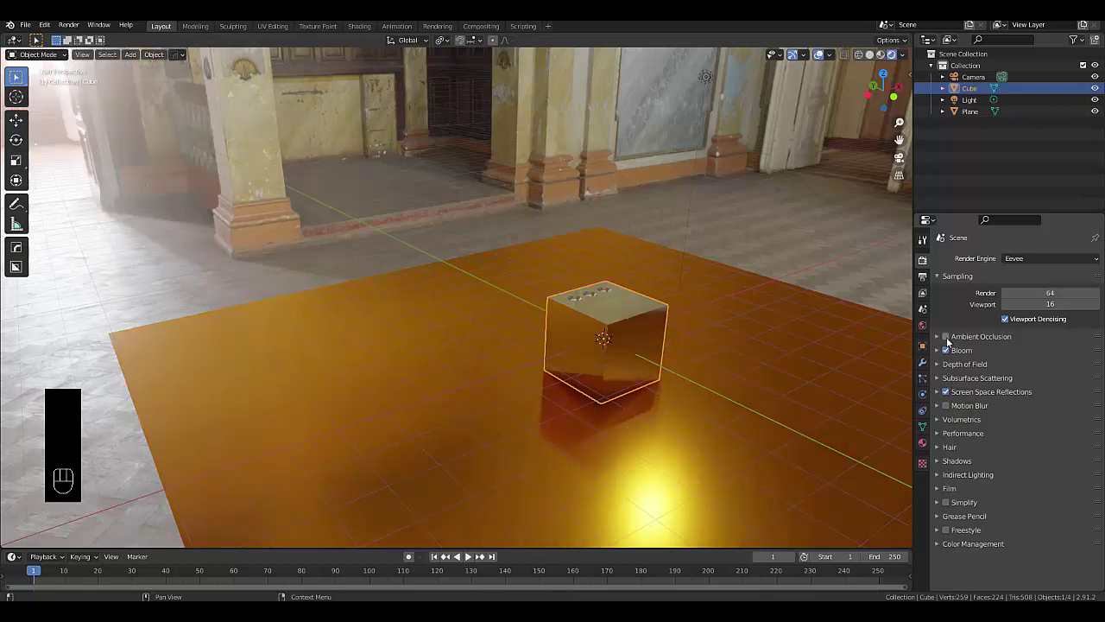
left_click(946, 337)
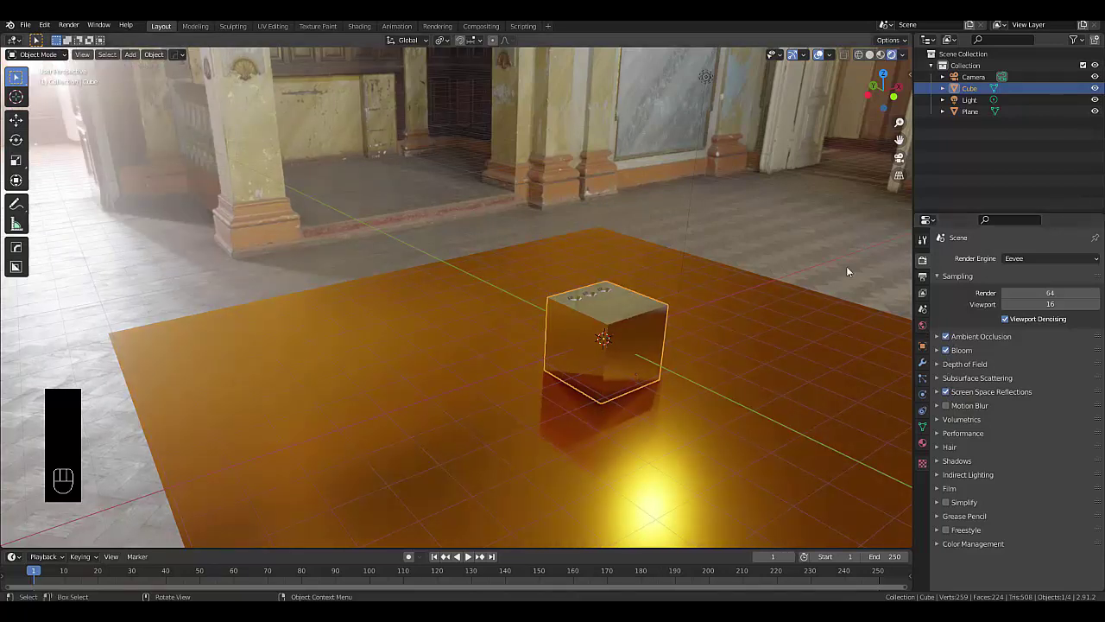
left_click(899, 158)
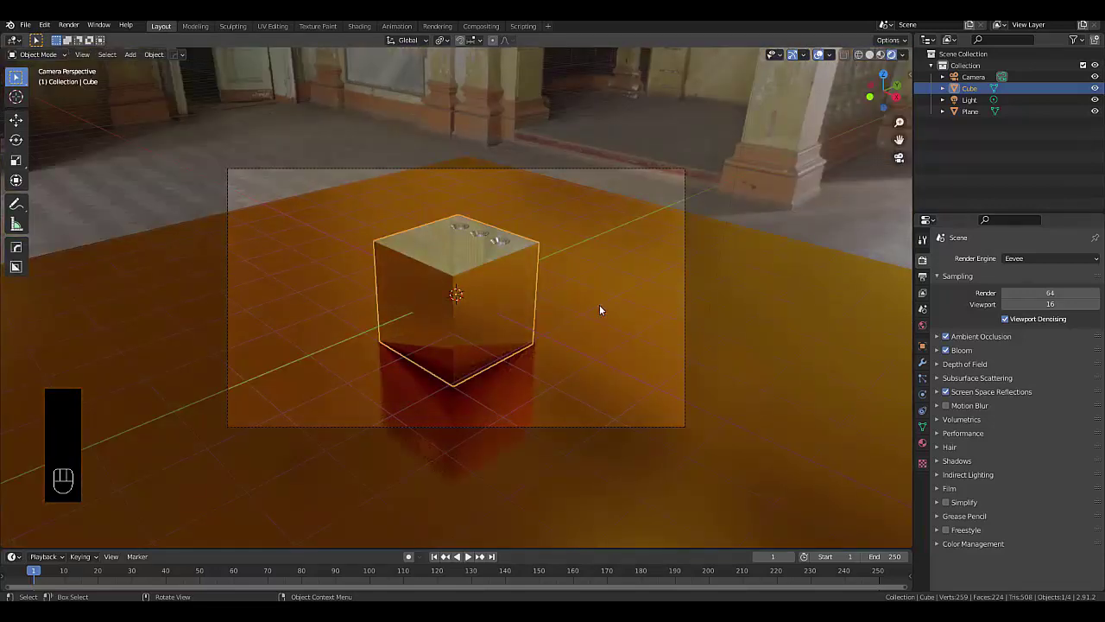
- Rotate the cube 90° around X, then 45° around Z
key("r")
key("x")
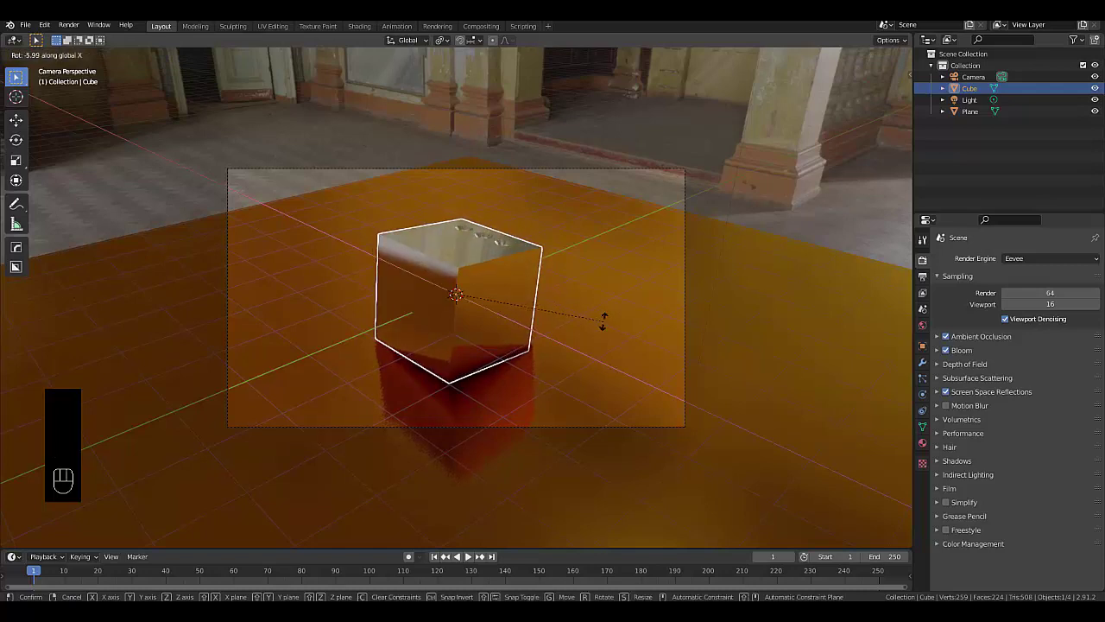
type("90")
key("Return")
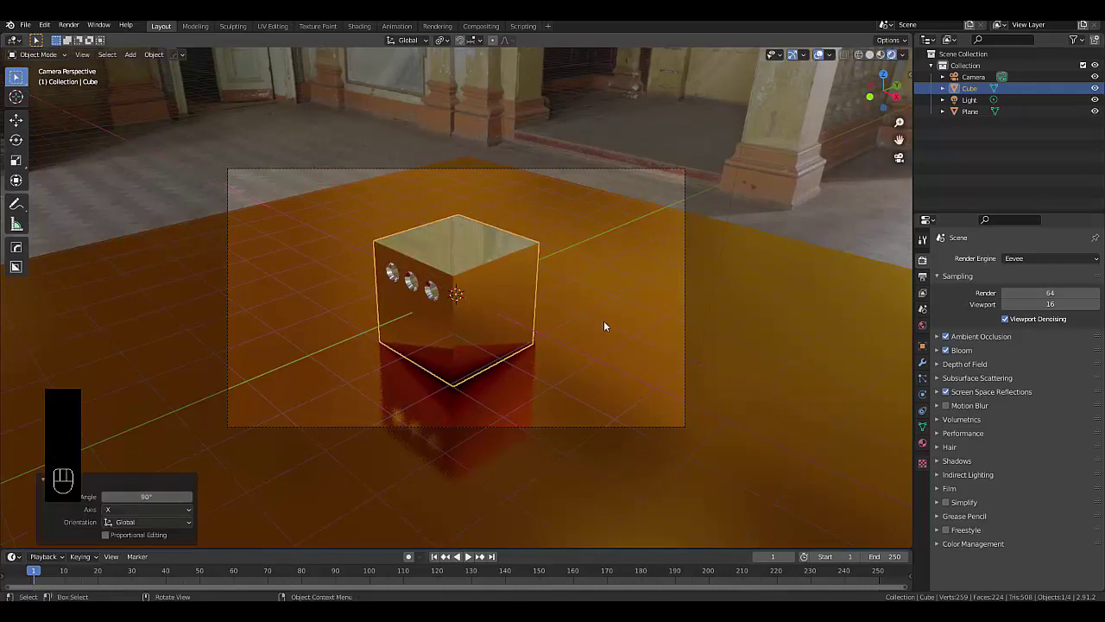
type("rz")
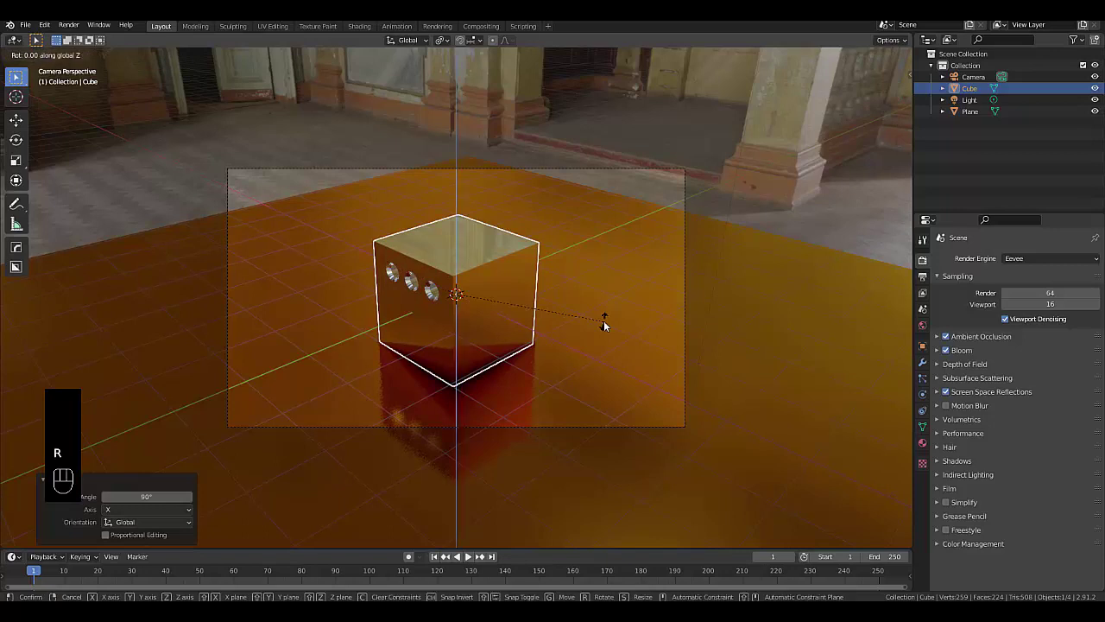
type("45")
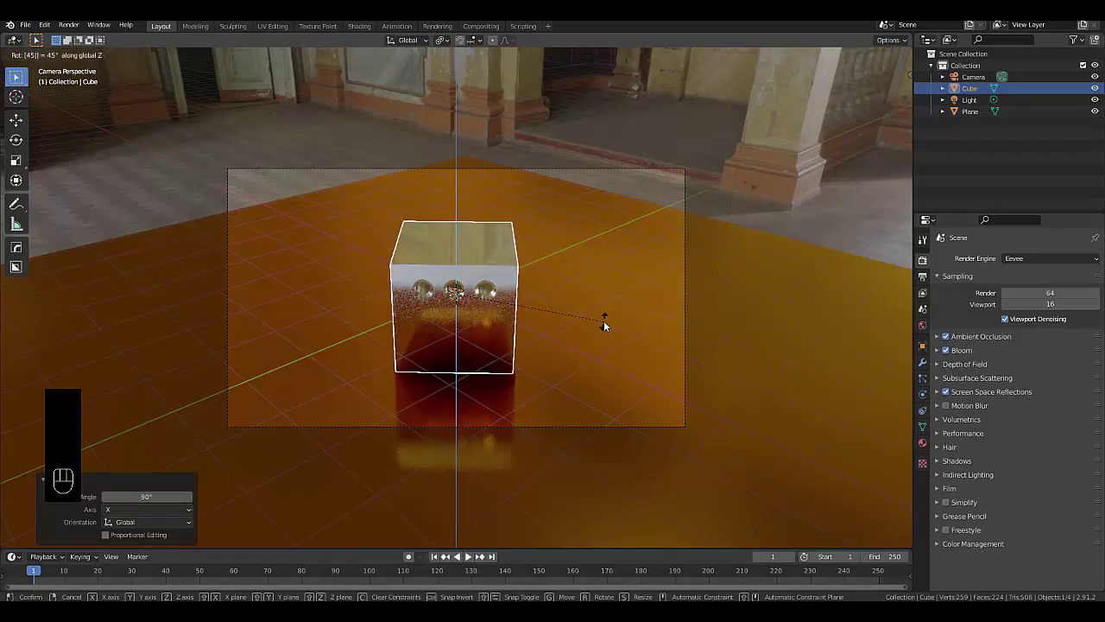
key("Return")
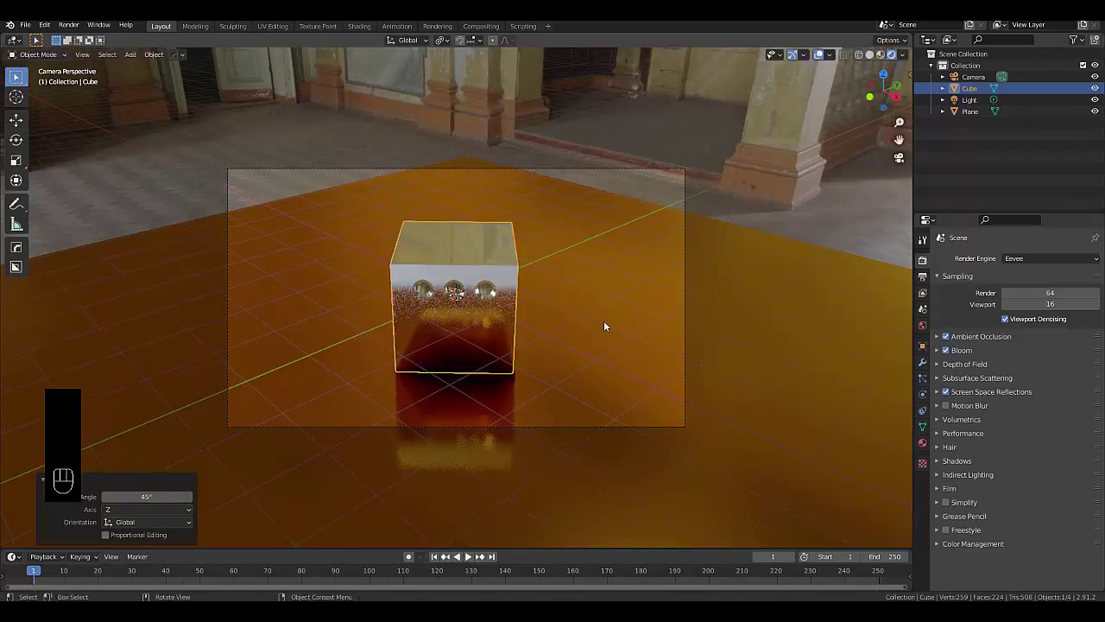
- Enable Refraction in the Render properties' Screen Space Reflections panel, next to Half Res Trace
scroll(474, 321, "up", 8)
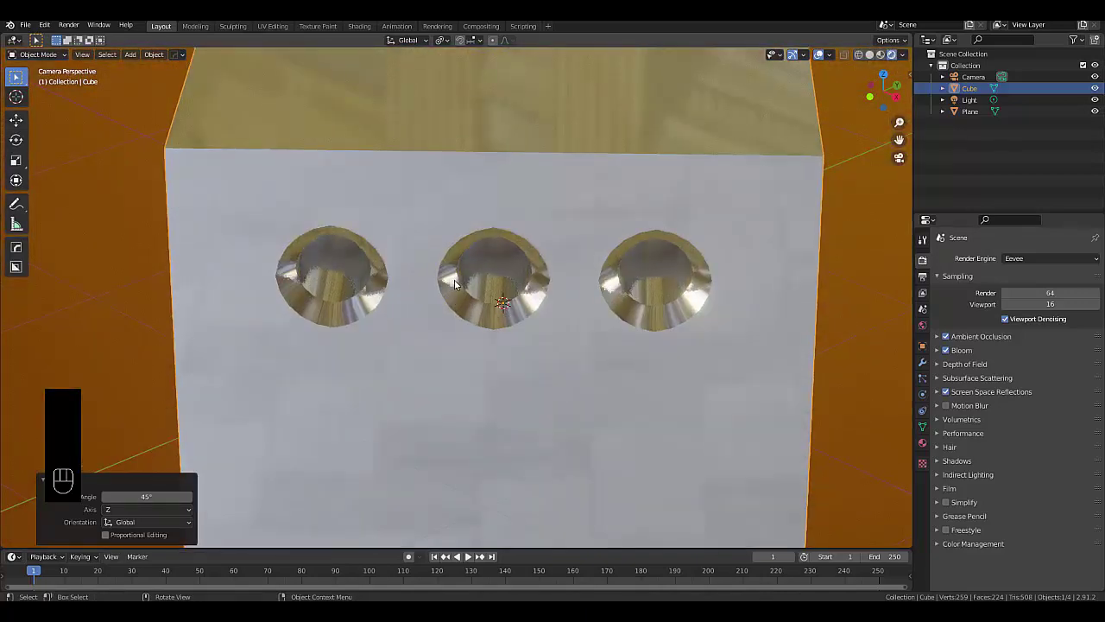
scroll(458, 289, "down", 5)
scroll(456, 287, "down", 4)
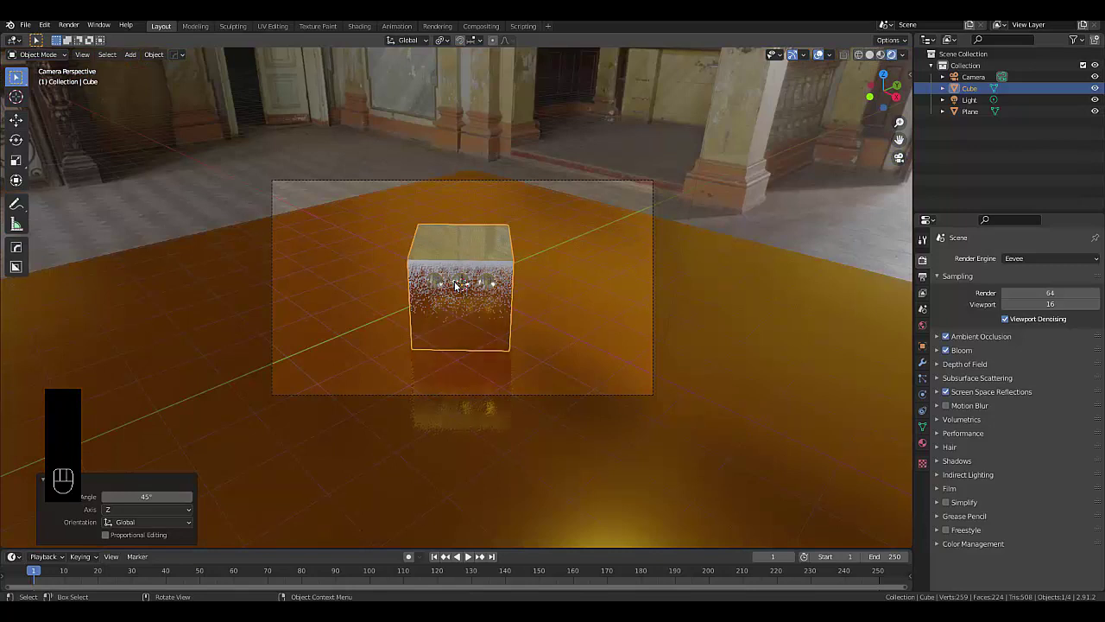
scroll(456, 286, "up", 2)
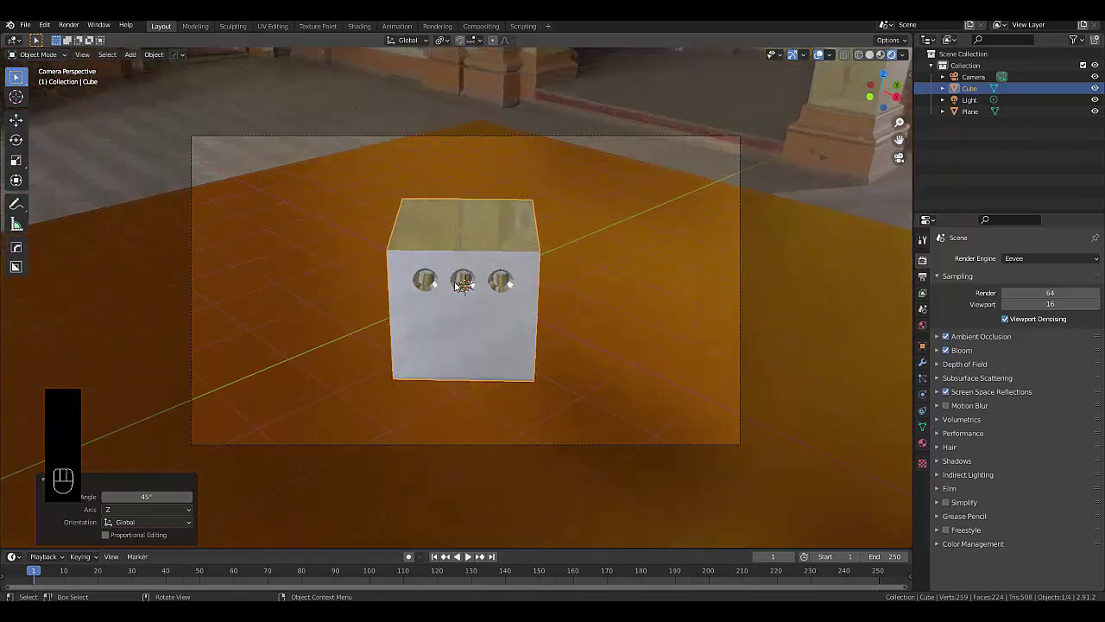
left_click(985, 392)
left_click(1001, 410)
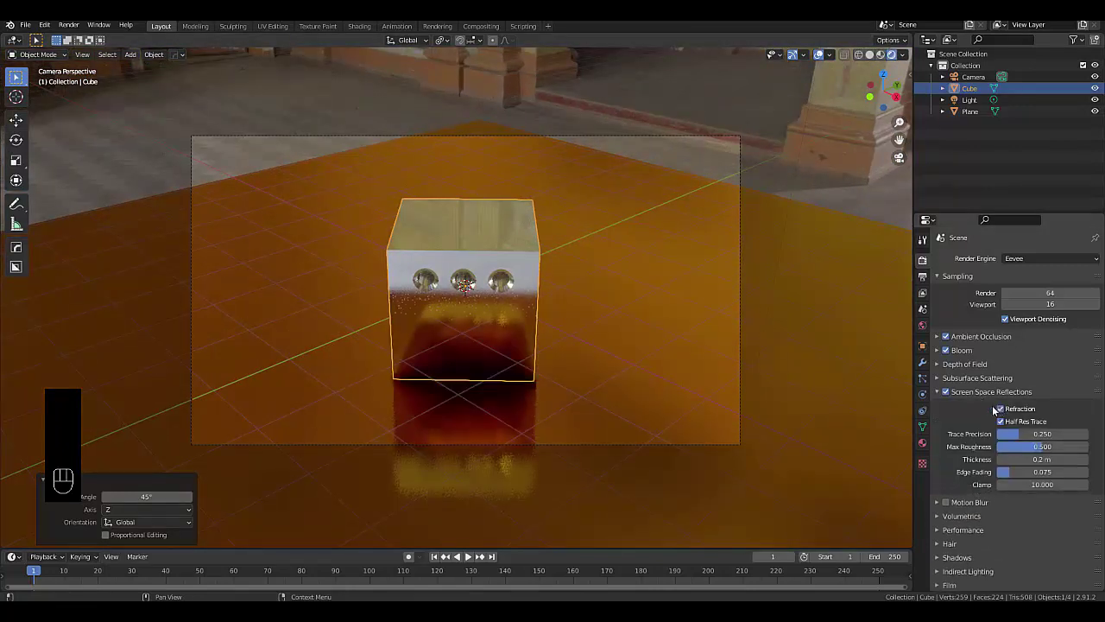
scroll(479, 373, "down", 2)
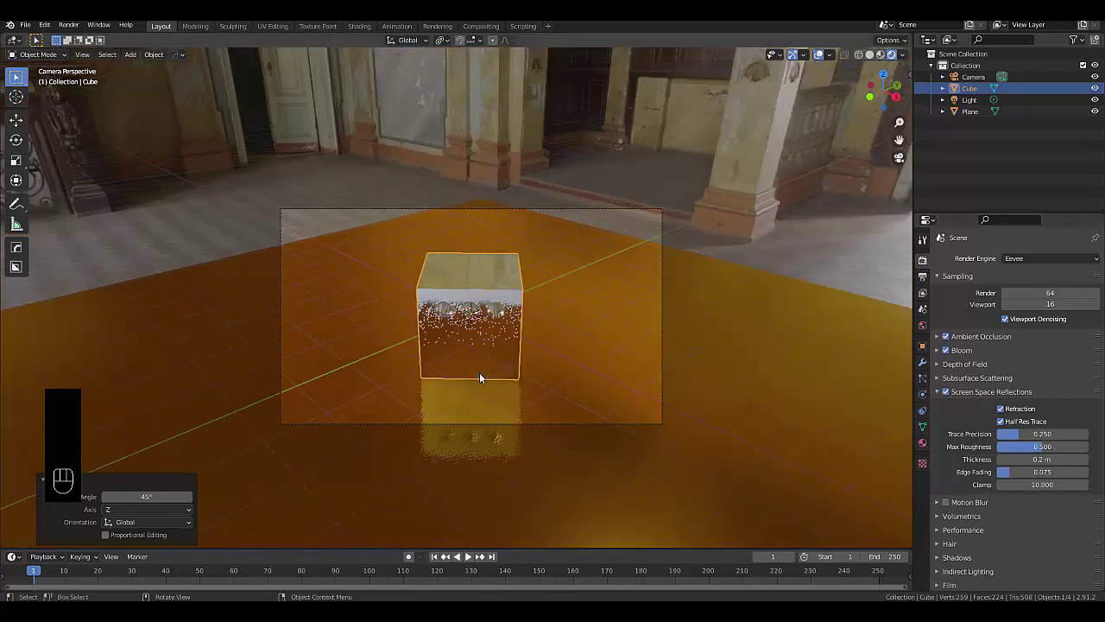
scroll(480, 369, "up", 3)
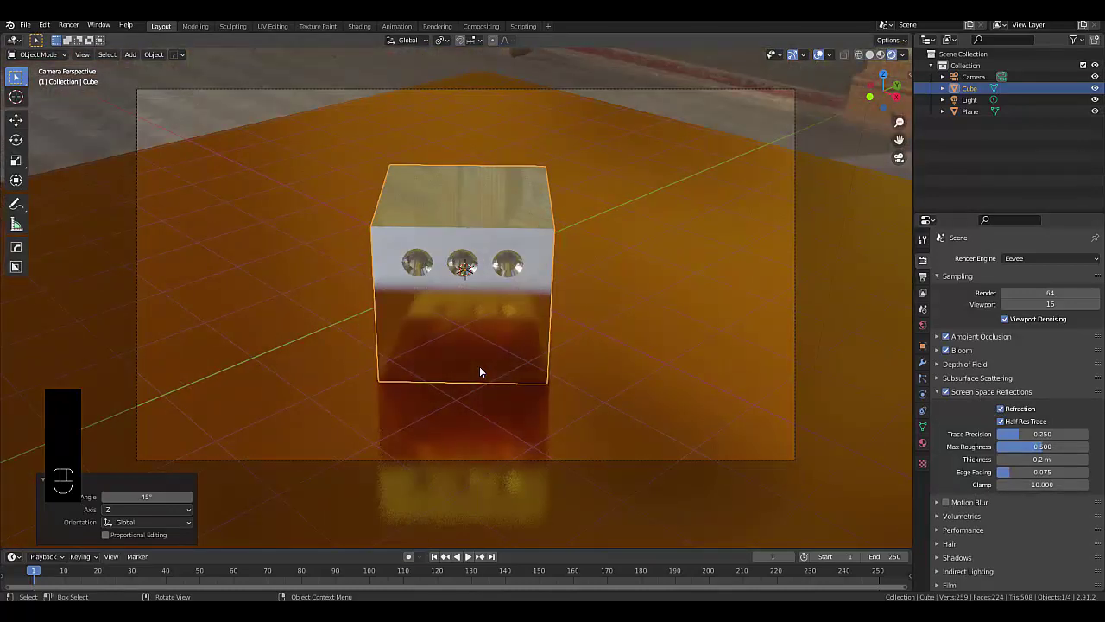